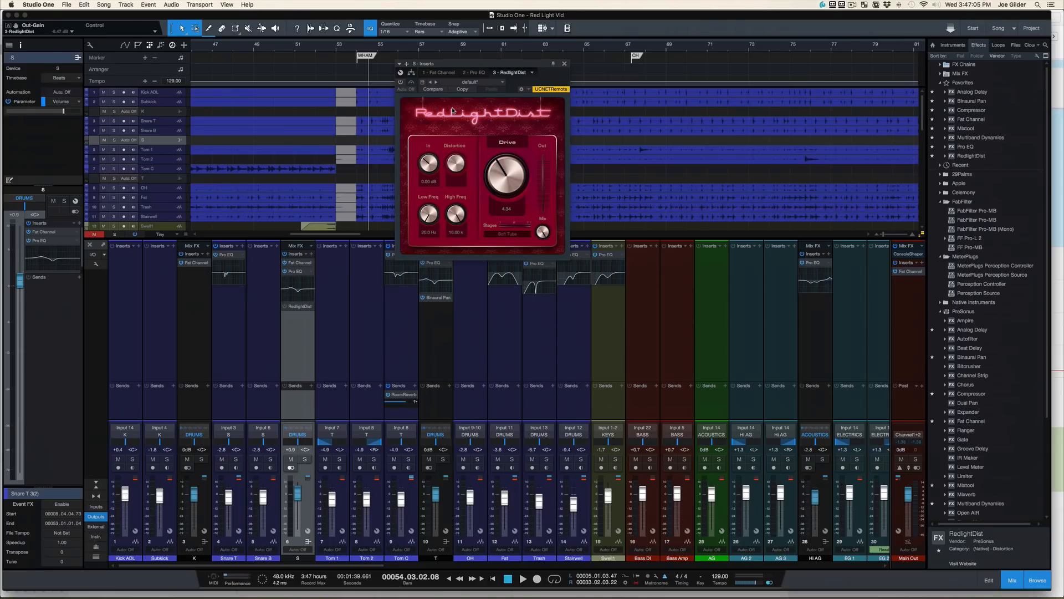
Solo the snare bus (S) and play a short passage of it.
left_click(299, 372)
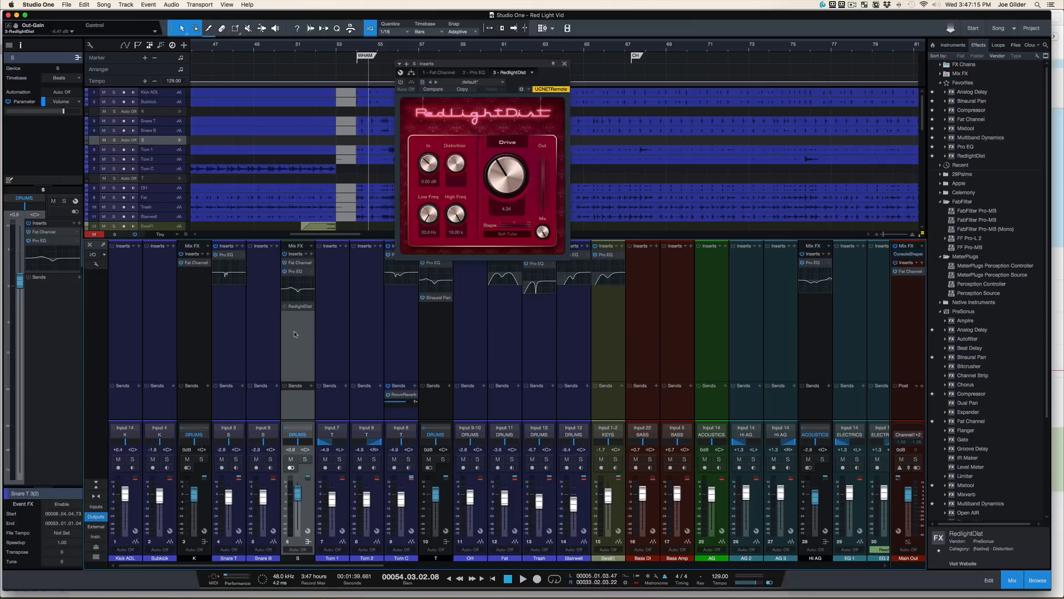
key("s")
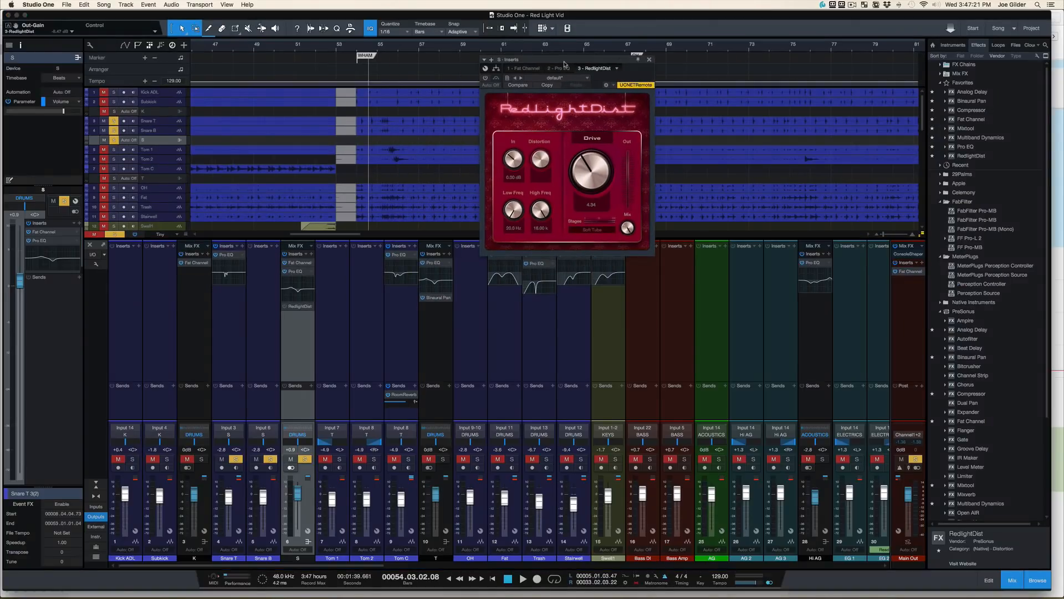
key("space")
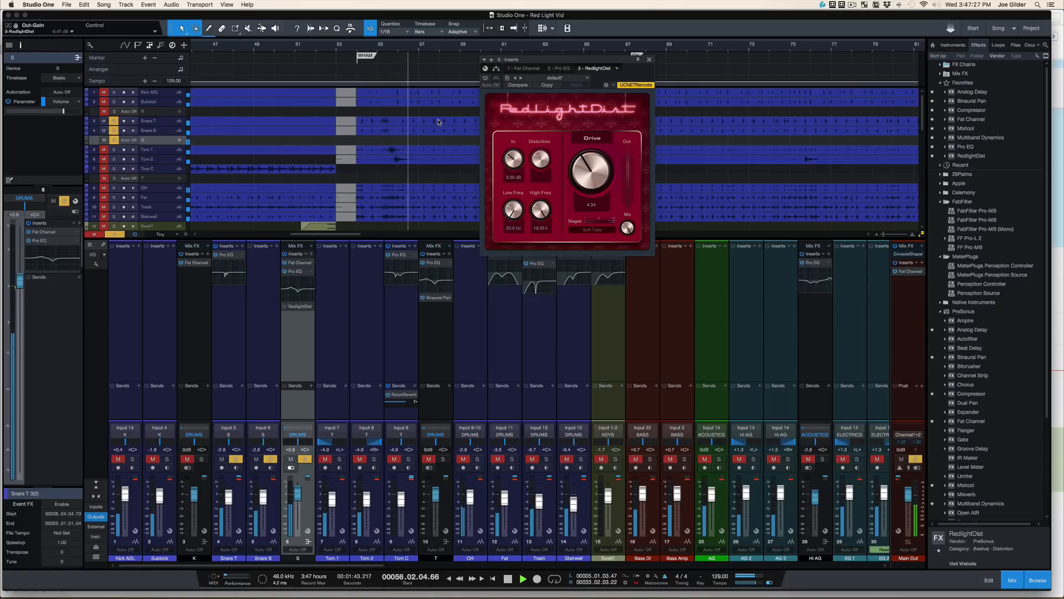
key("space")
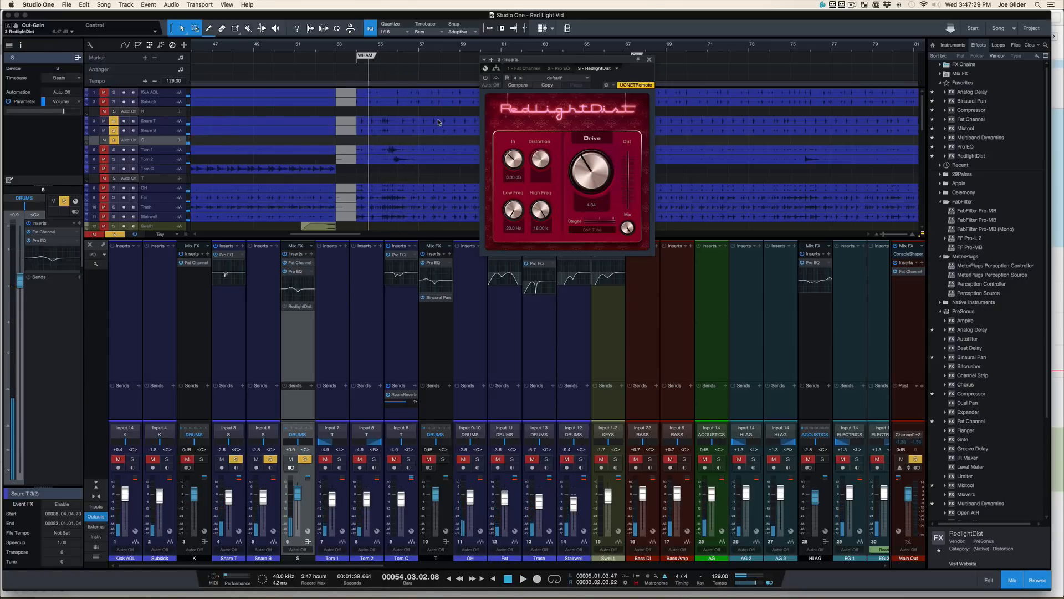
Check the snare bus's Fat Channel settings, and play the bus with all its inserts bypassed.
left_click(300, 263)
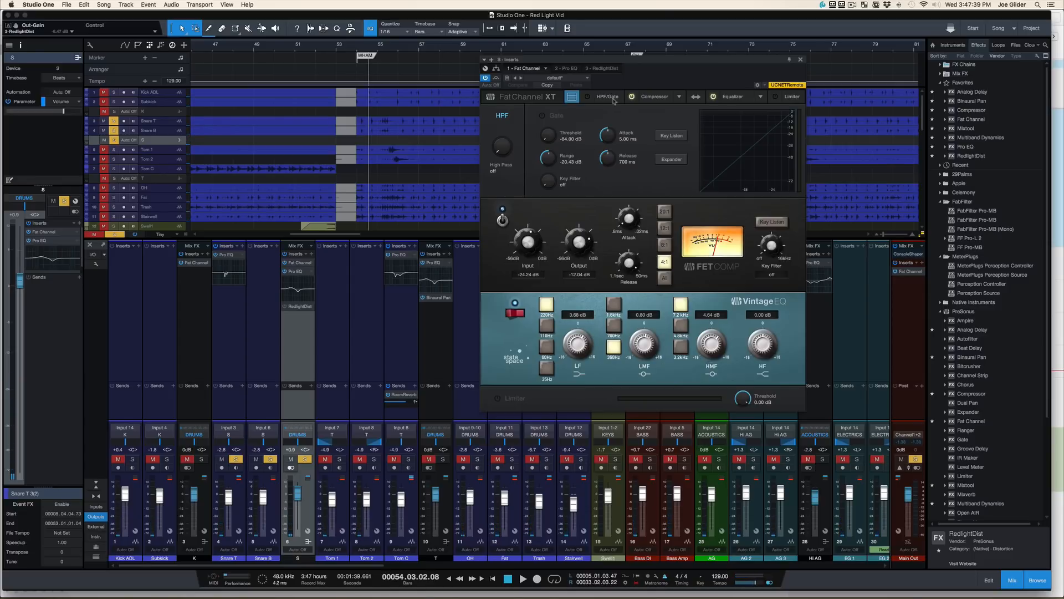
left_click(801, 59)
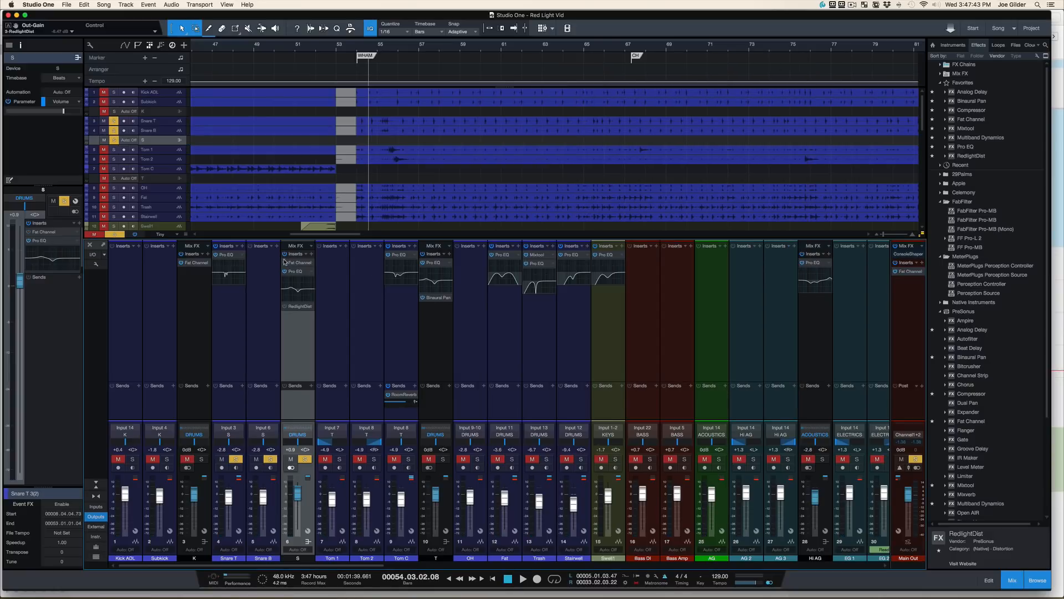
left_click(284, 255)
key("space")
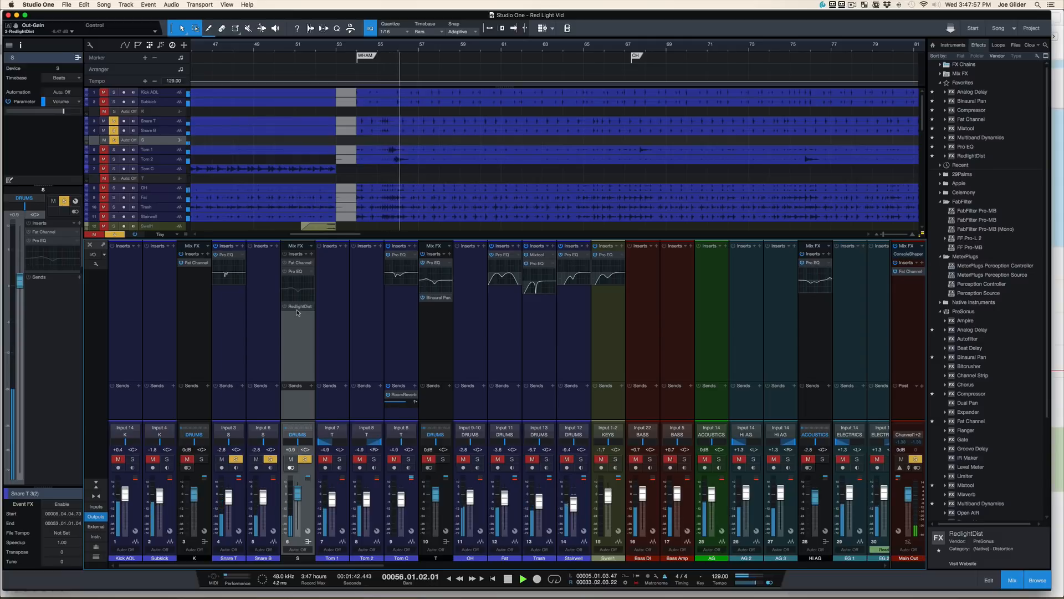
key("space")
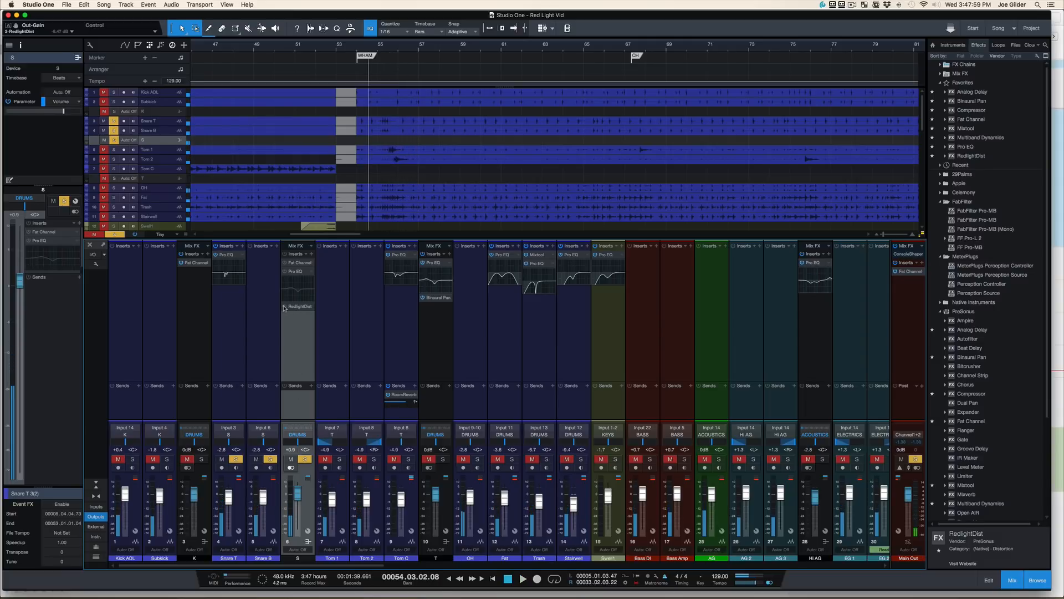
Open RedlightDist on the snare bus, switch it on and reposition its window.
left_click(295, 307)
left_click(487, 78)
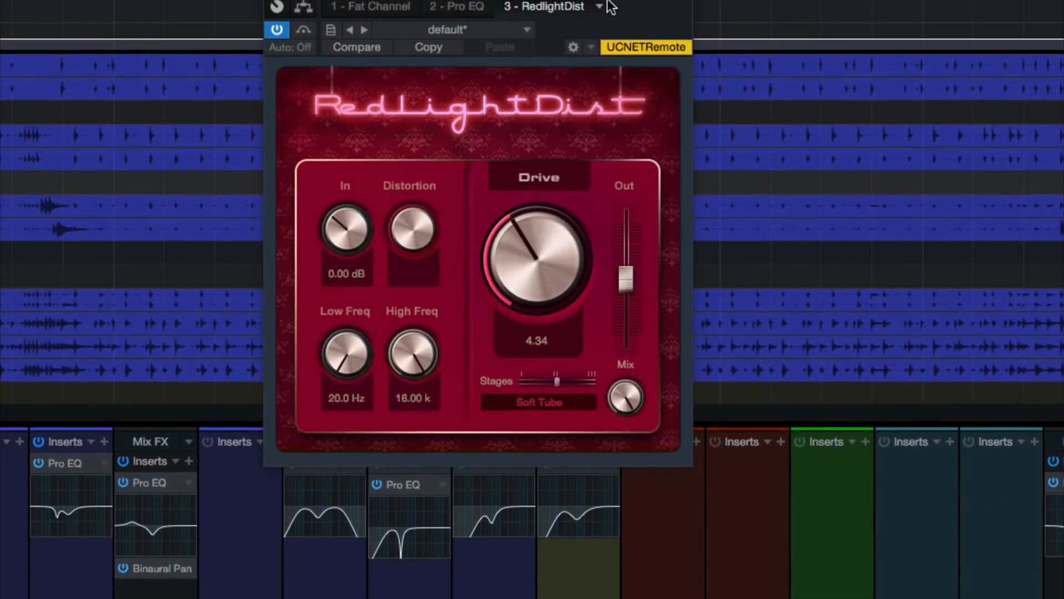
left_click_drag(610, 6, 580, 65)
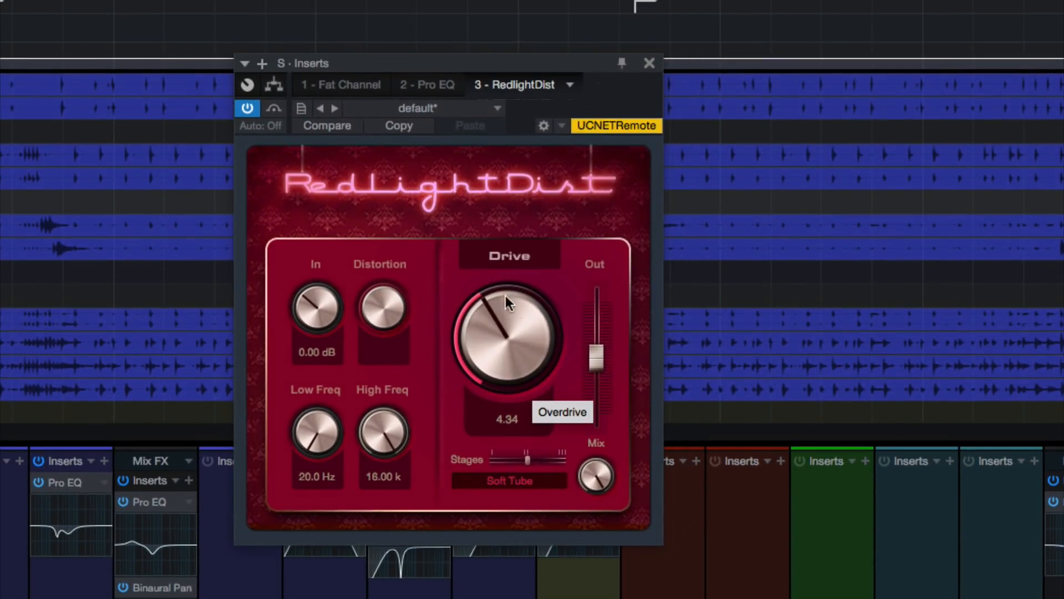
Lower RedlightDist's output to -24 dB and raise Drive to 5.77.
left_click_drag(598, 361, 601, 420)
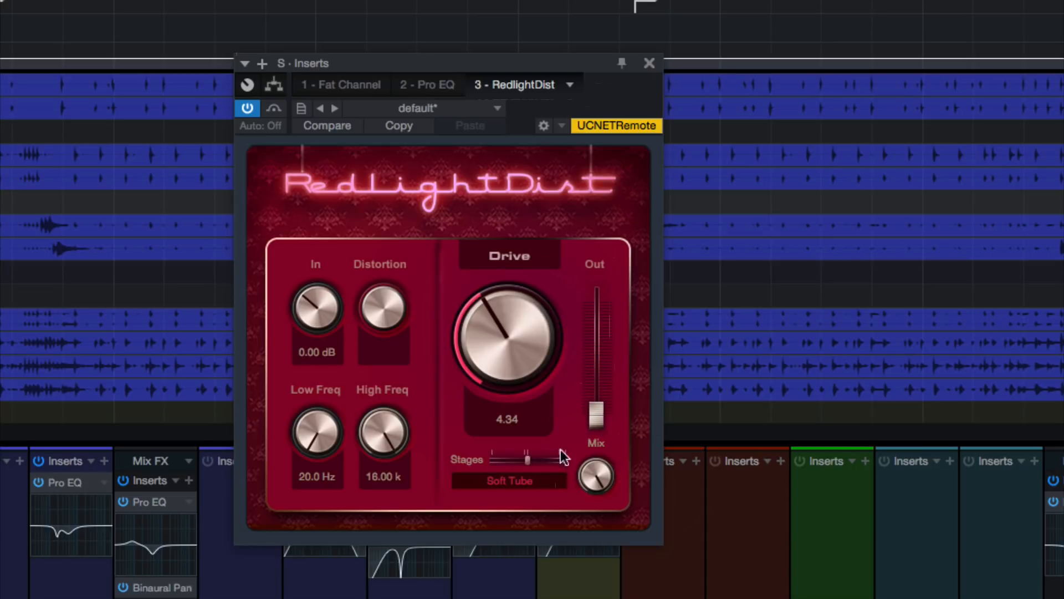
left_click_drag(494, 363, 560, 403)
Try RedlightDist's Low Freq and High Freq controls, leaving them at 20 Hz and 16 kHz.
left_click_drag(311, 432, 306, 510)
left_click_drag(379, 435, 311, 428)
mouse_move(386, 426)
left_mouse_down()
mouse_move(383, 480)
mouse_move(390, 406)
left_mouse_up()
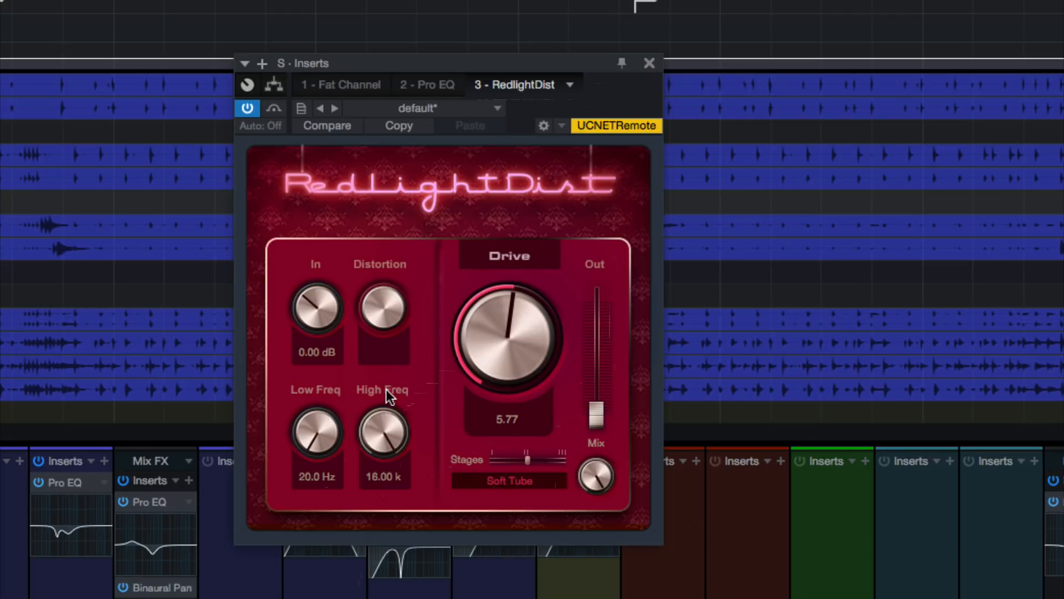
left_click_drag(322, 442, 316, 472)
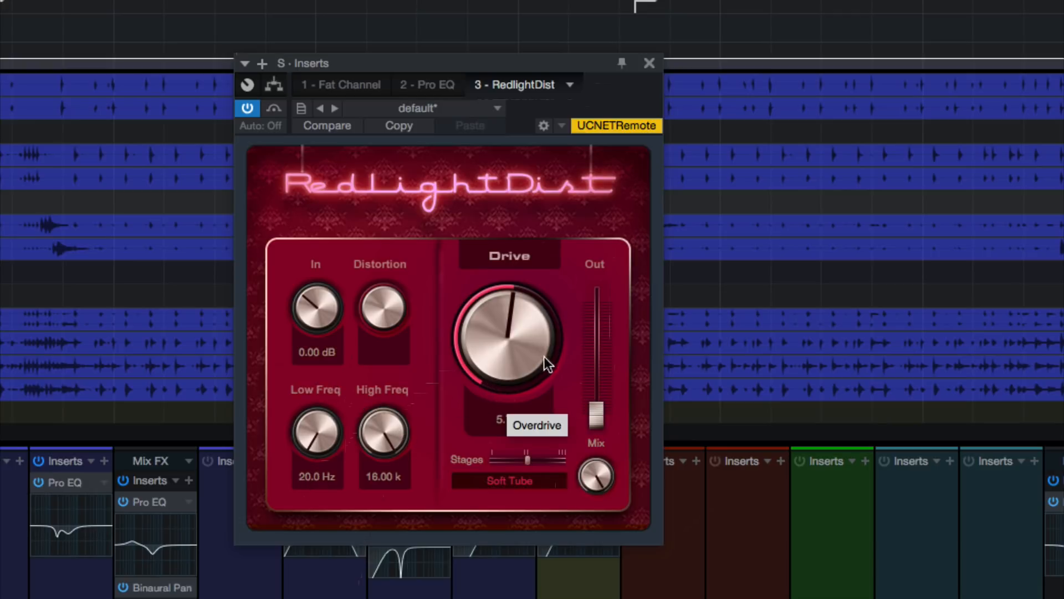
Set RedlightDist's output to about -23 dB and try the Mix control, leaving the mix as it was.
left_click_drag(600, 412, 567, 547)
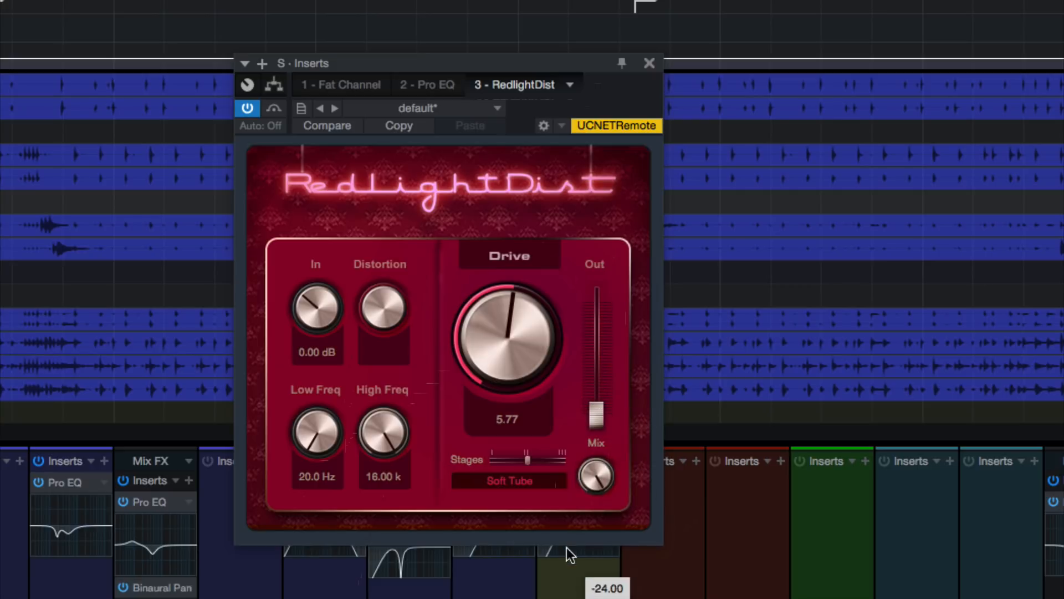
left_click_drag(587, 427, 578, 462)
mouse_move(594, 407)
left_mouse_down()
mouse_move(624, 298)
mouse_move(618, 420)
mouse_move(607, 402)
left_mouse_up()
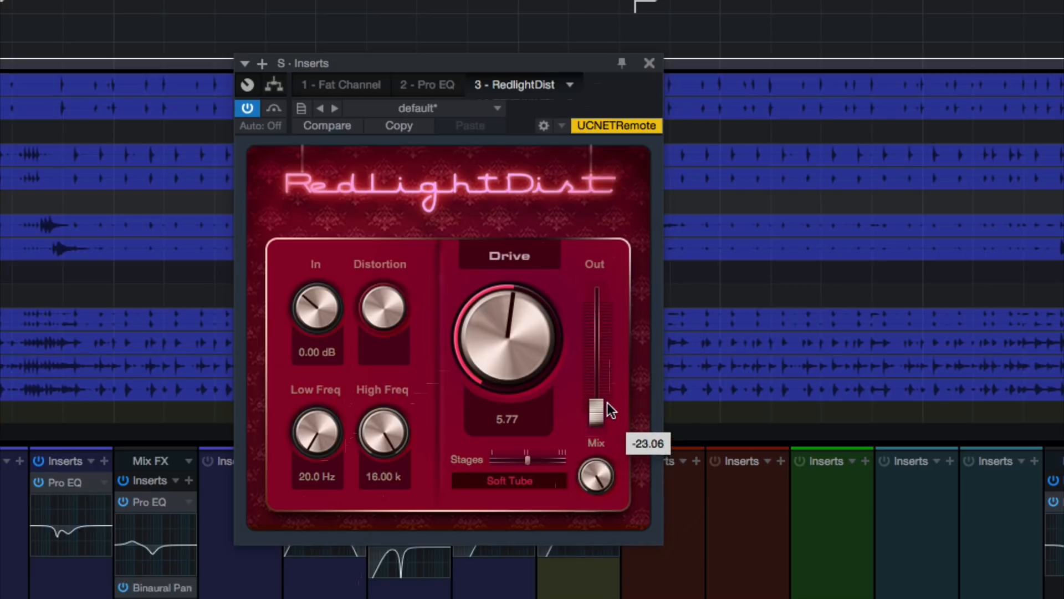
mouse_move(601, 470)
left_mouse_down()
mouse_move(601, 496)
mouse_move(603, 460)
left_mouse_up()
left_click_drag(598, 471, 603, 503)
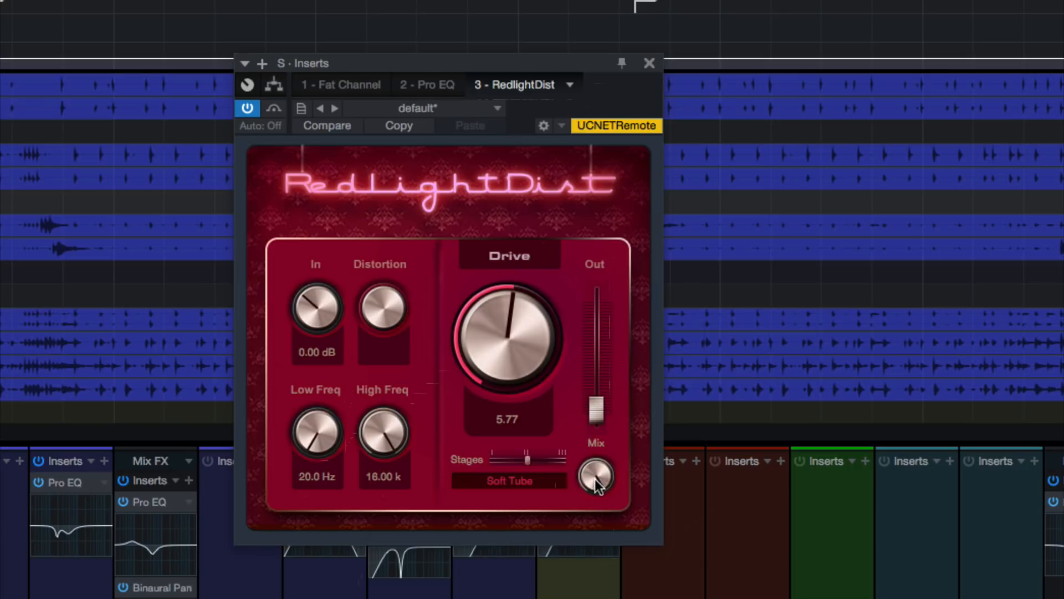
Audition RedlightDist with Drive at 0, 4.89 and 10.94, balancing the output level around -9.6 dB.
double_click(486, 346)
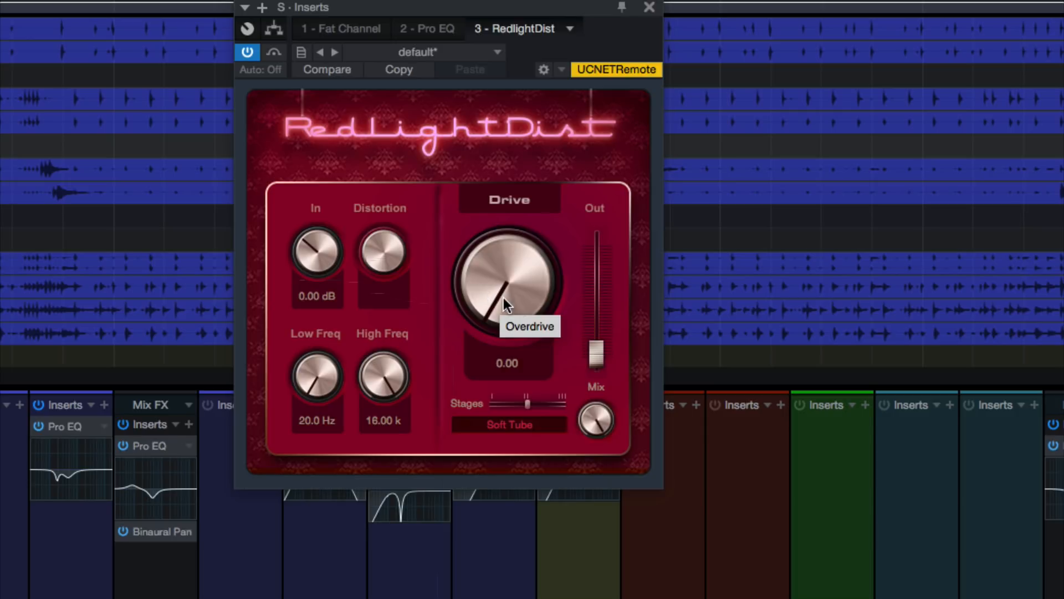
left_click_drag(504, 297, 504, 266)
left_click_drag(596, 354, 599, 293)
left_click_drag(487, 291, 487, 254)
left_click_drag(599, 302, 599, 314)
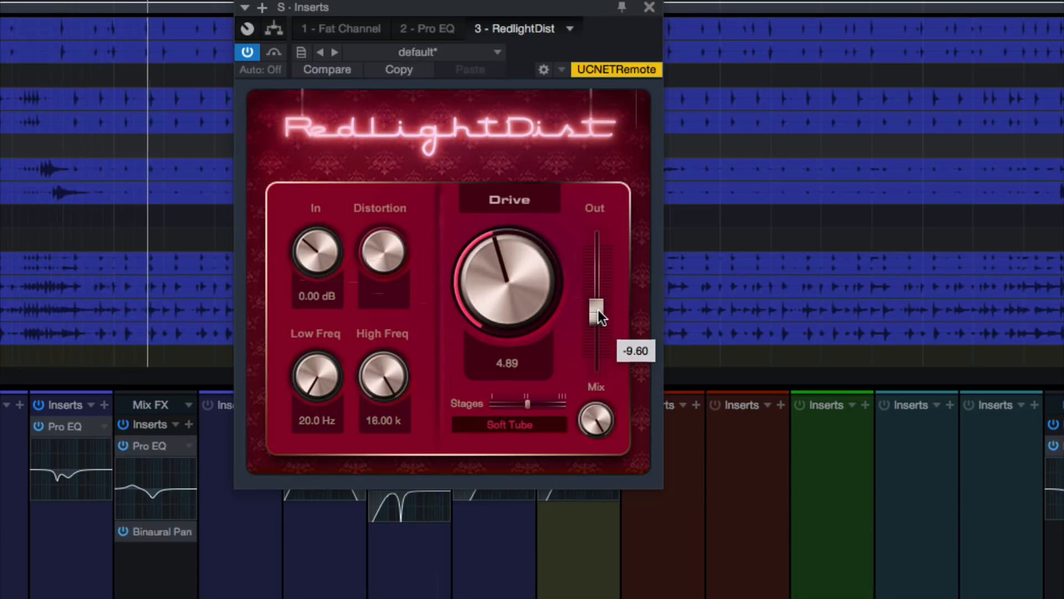
left_click_drag(526, 277, 534, 181)
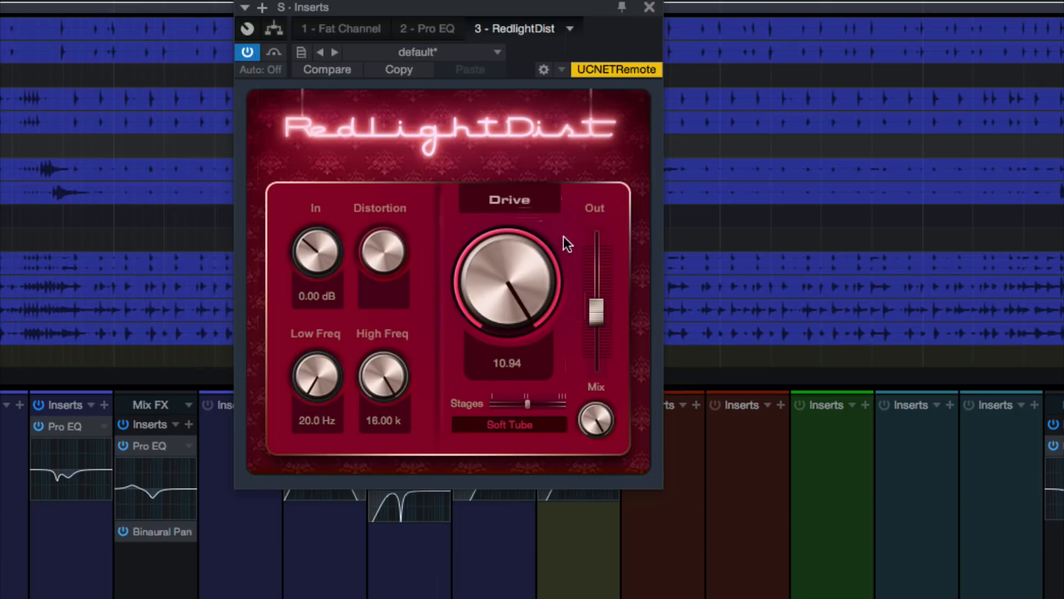
left_click_drag(589, 304, 589, 314)
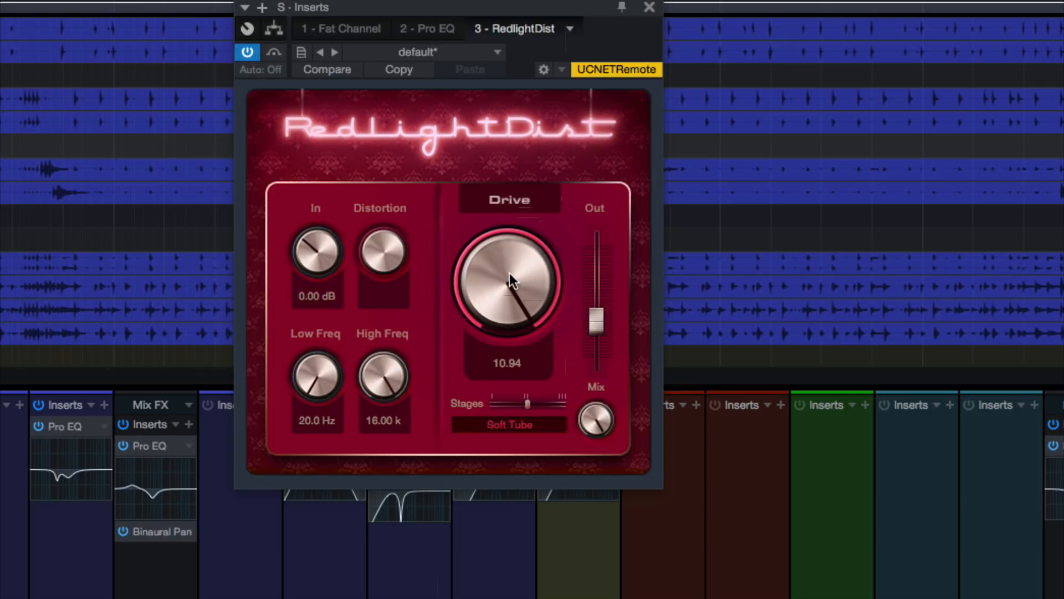
Set RedlightDist's Drive to 5.83 and fine-tune its output level, keeping the Soft Tube model.
left_click_drag(512, 275, 512, 294)
left_click_drag(509, 403, 510, 348)
mouse_move(498, 305)
left_mouse_down()
mouse_move(499, 283)
mouse_move(499, 332)
mouse_move(499, 320)
left_mouse_up()
left_click_drag(600, 317, 601, 311)
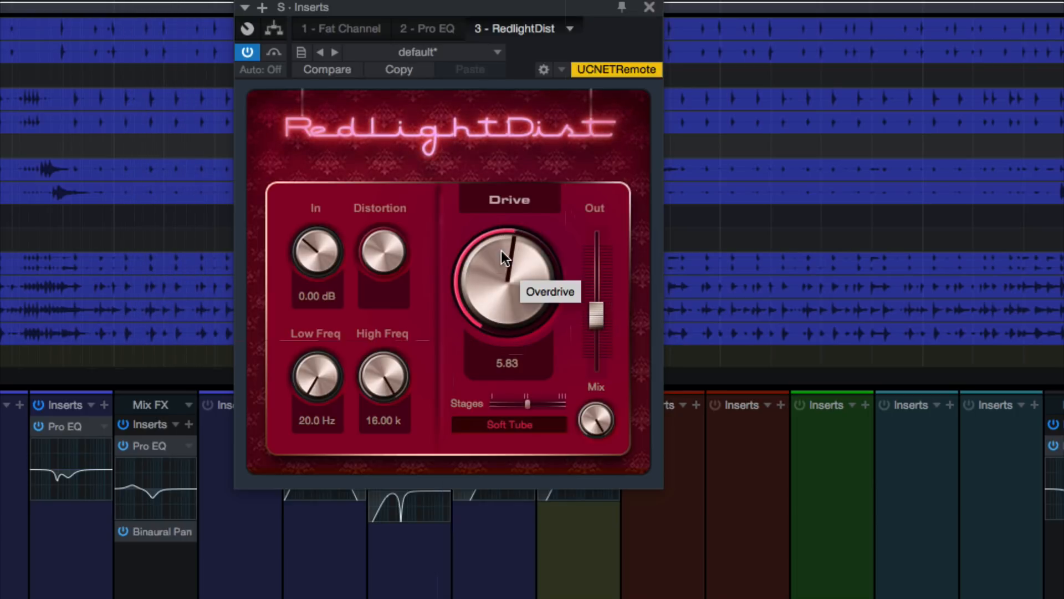
Compare the snare bus with RedlightDist bypassed and active during playback, leaving the effect on.
left_click(247, 52)
left_click(247, 51)
left_click(248, 51)
left_click(247, 51)
left_click(248, 51)
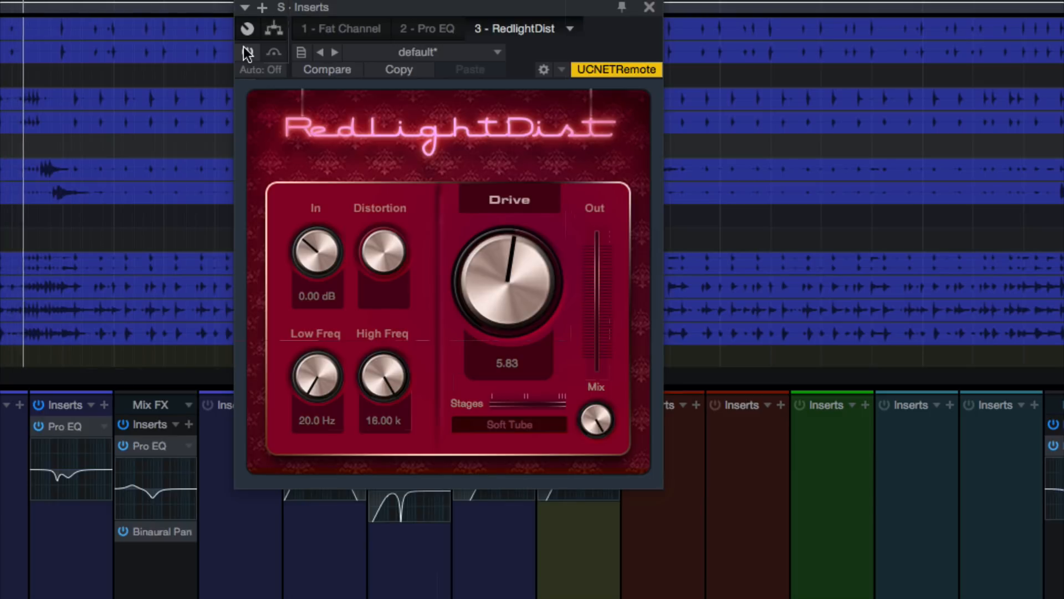
left_click(247, 51)
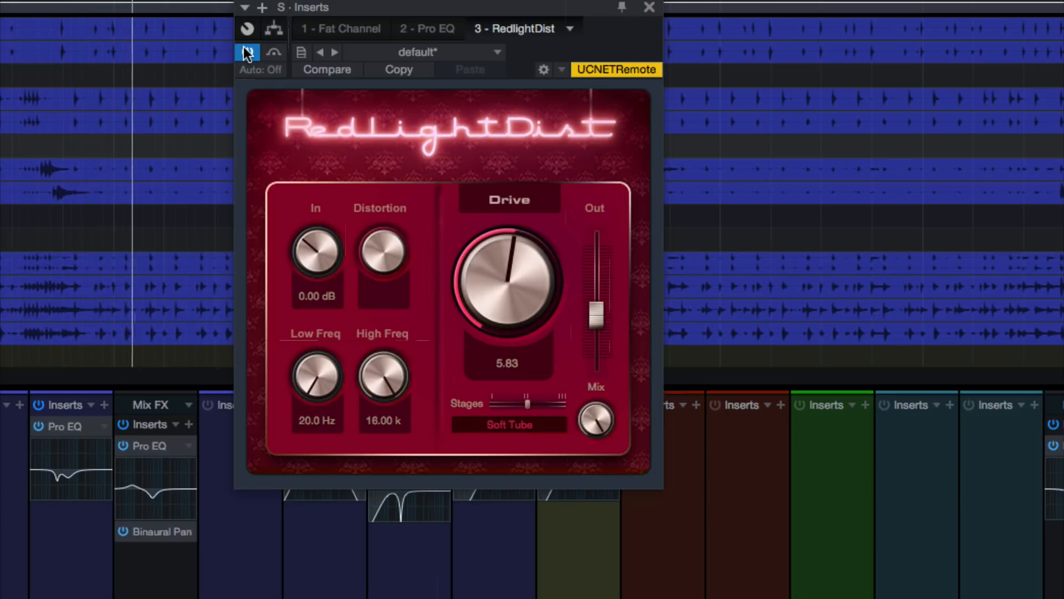
left_click(247, 52)
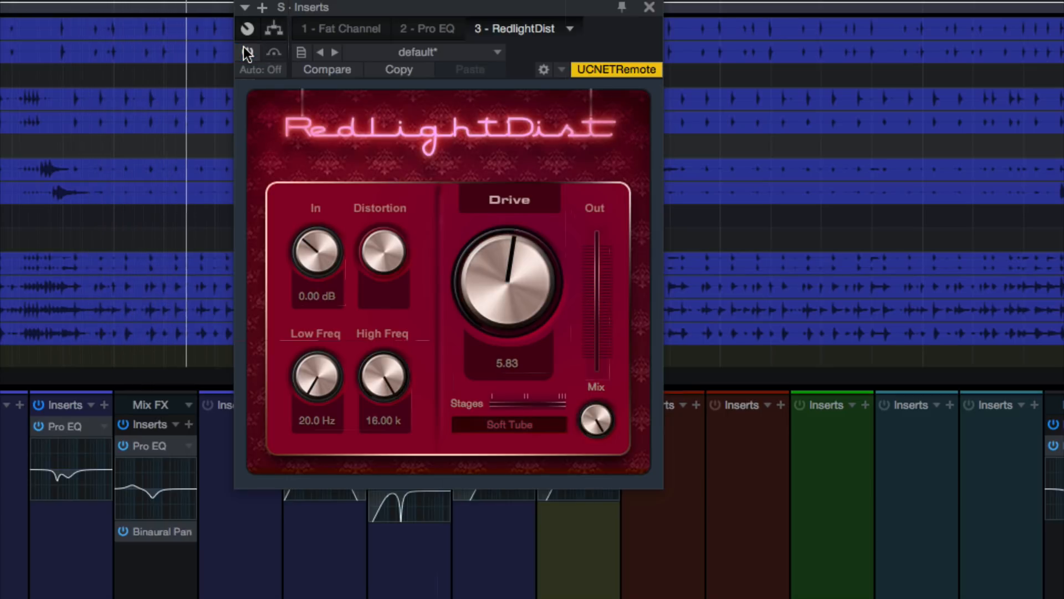
left_click(247, 52)
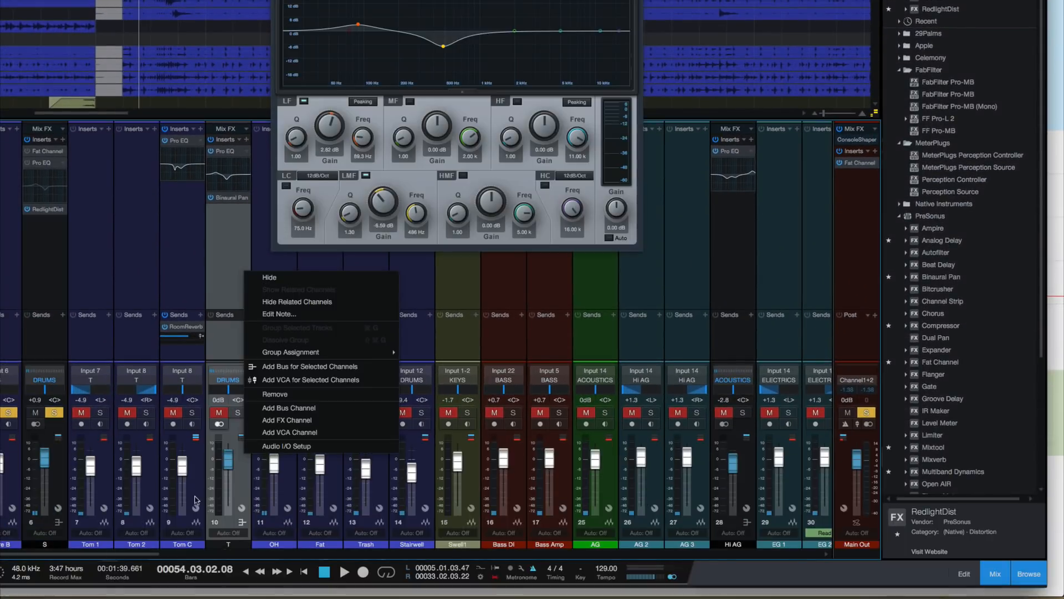
Reselect the snare bus and raise its fader to +4.2 dB.
left_click(21, 337)
left_click(47, 349)
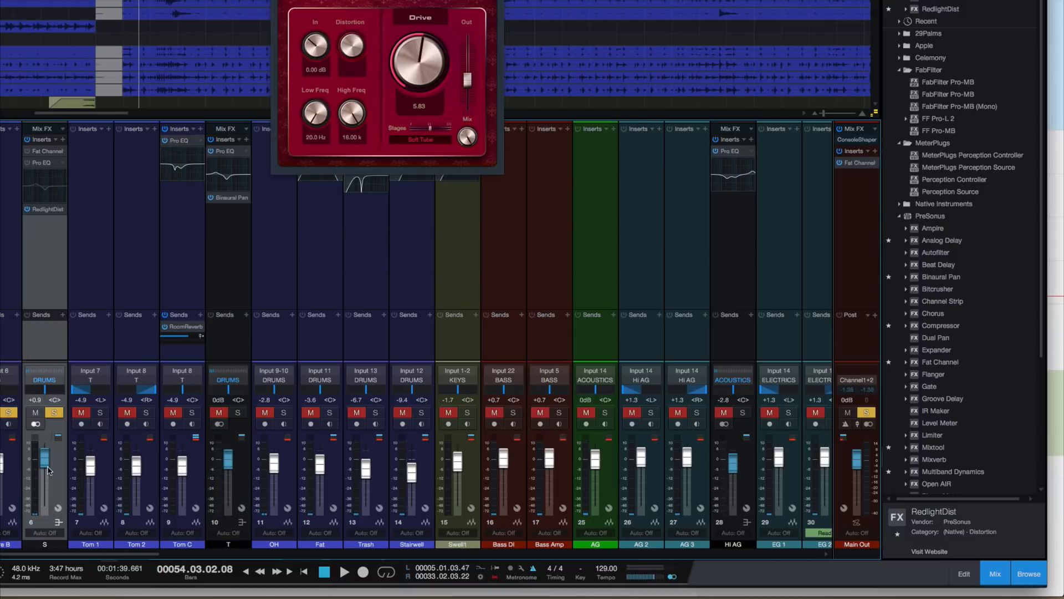
left_click_drag(45, 464, 45, 459)
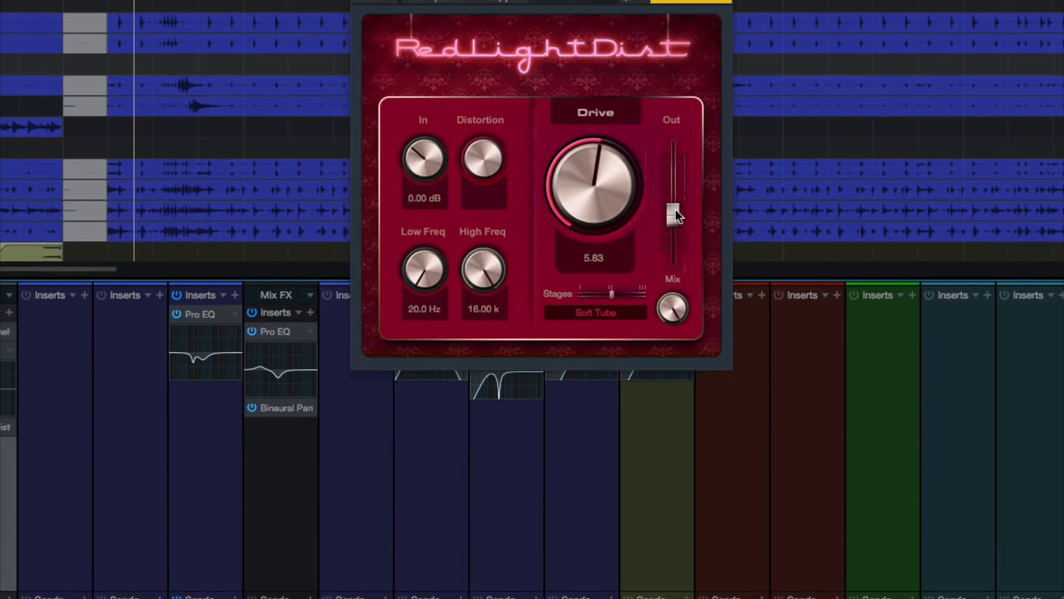
Lower RedlightDist's output to about -13.4 dB and compare the snare with the effect bypassed and active.
left_click_drag(676, 216, 675, 225)
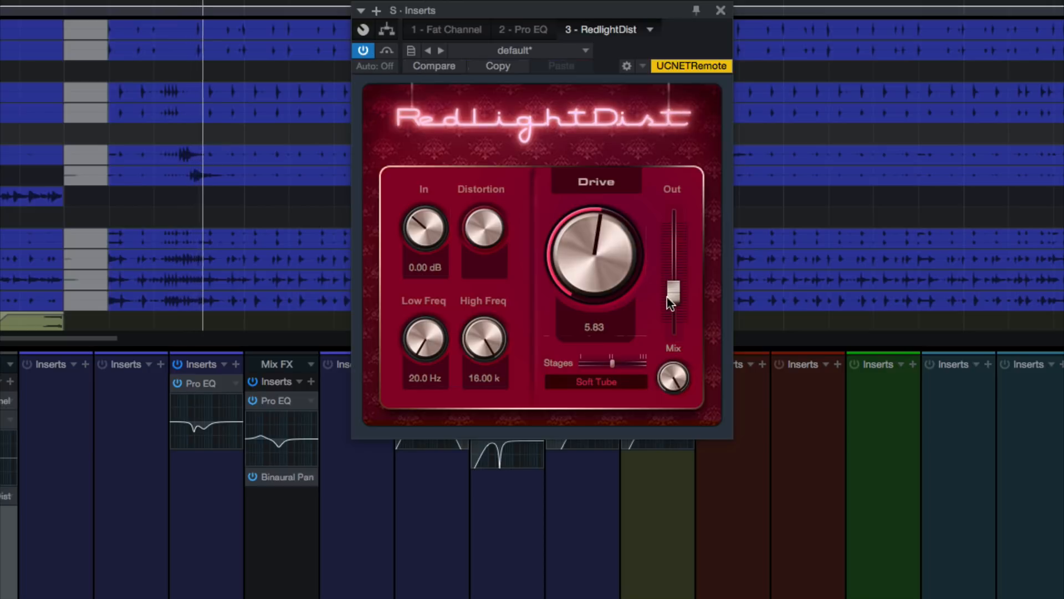
left_click(358, 51)
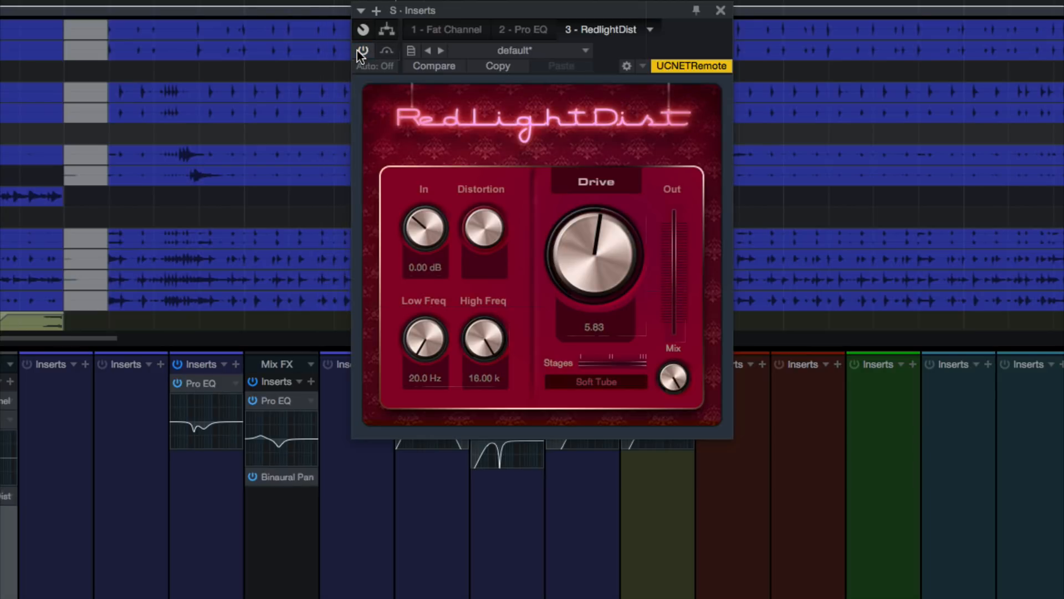
left_click(357, 51)
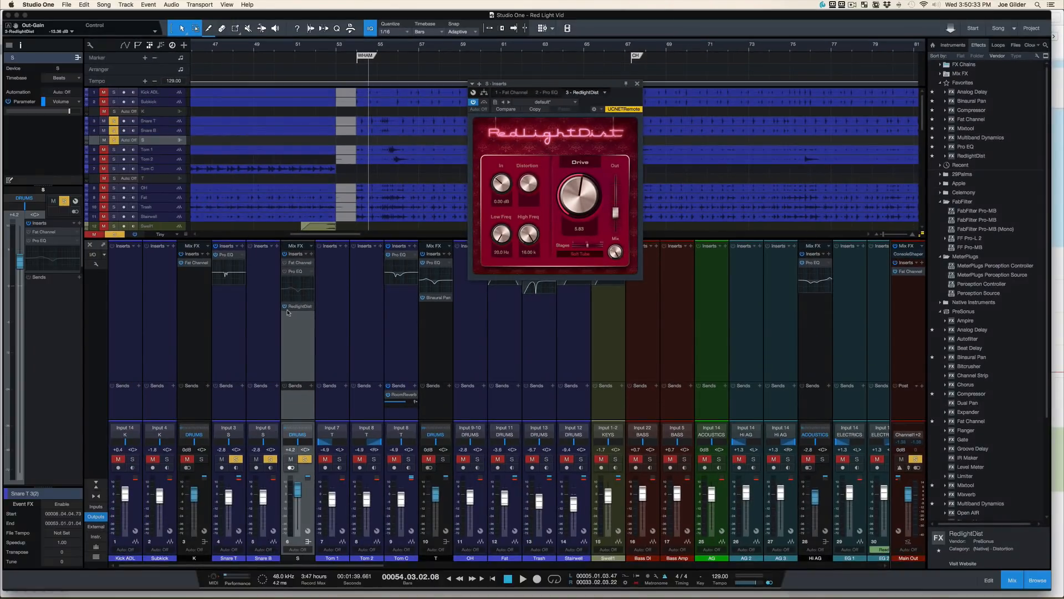
Bypass RedlightDist on the snare bus and activate its Pro EQ and Fat Channel instead.
left_click(284, 307)
left_click(285, 271)
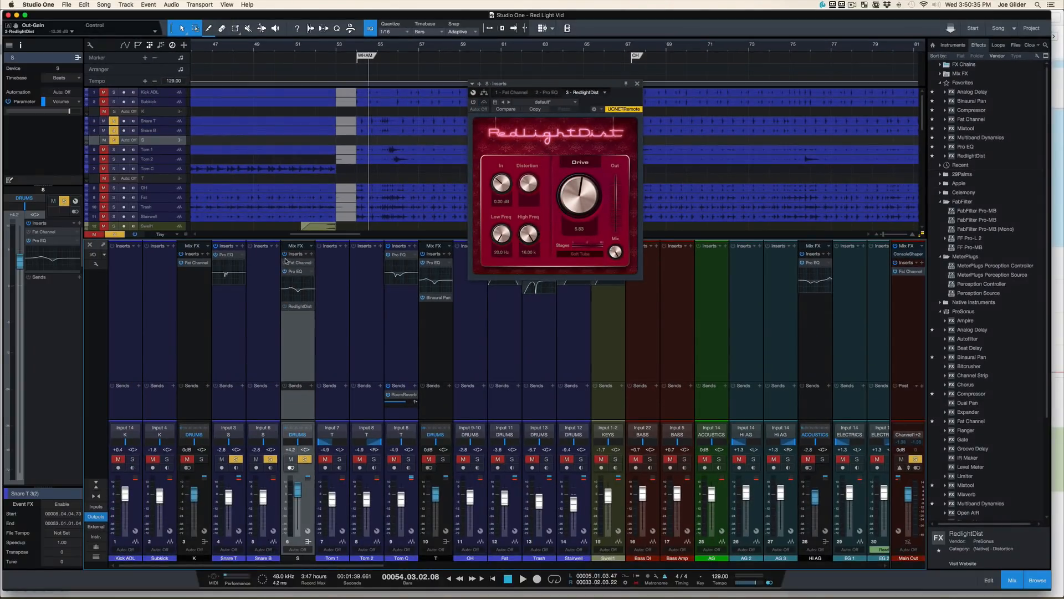
left_click(285, 263)
Set the snare bus fader to +1.4 dB while playing the passage.
key("space")
left_click_drag(297, 489, 300, 496)
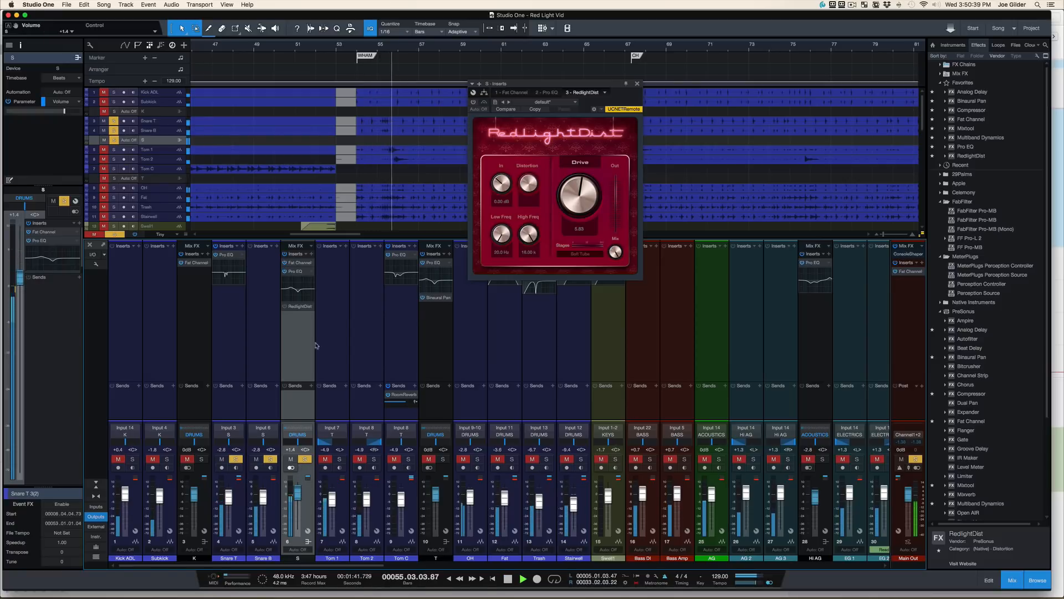
key("space")
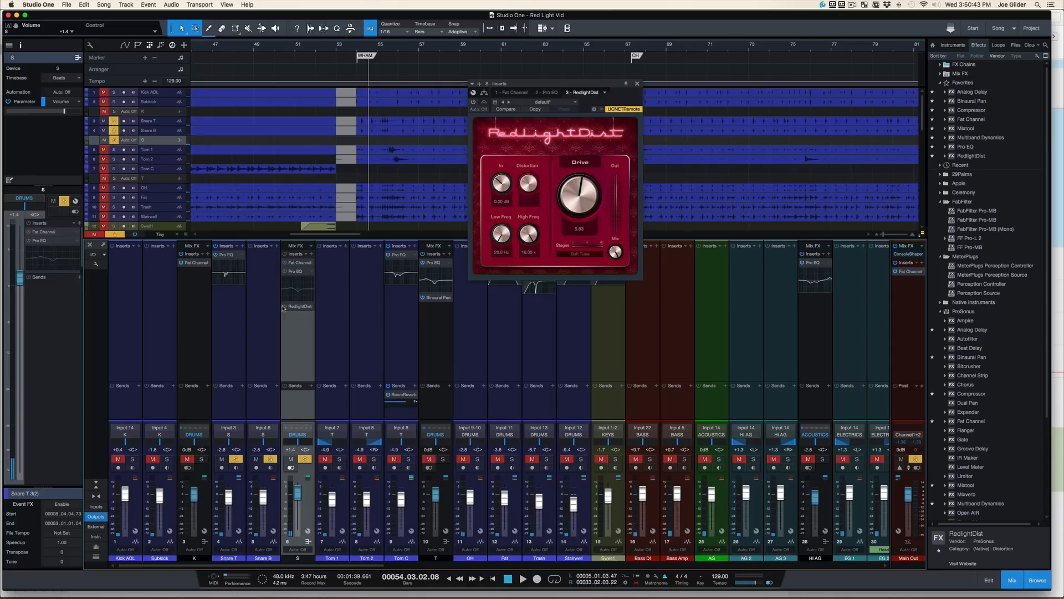
Reactivate RedlightDist on the snare bus and play the passage with it.
left_click(284, 307)
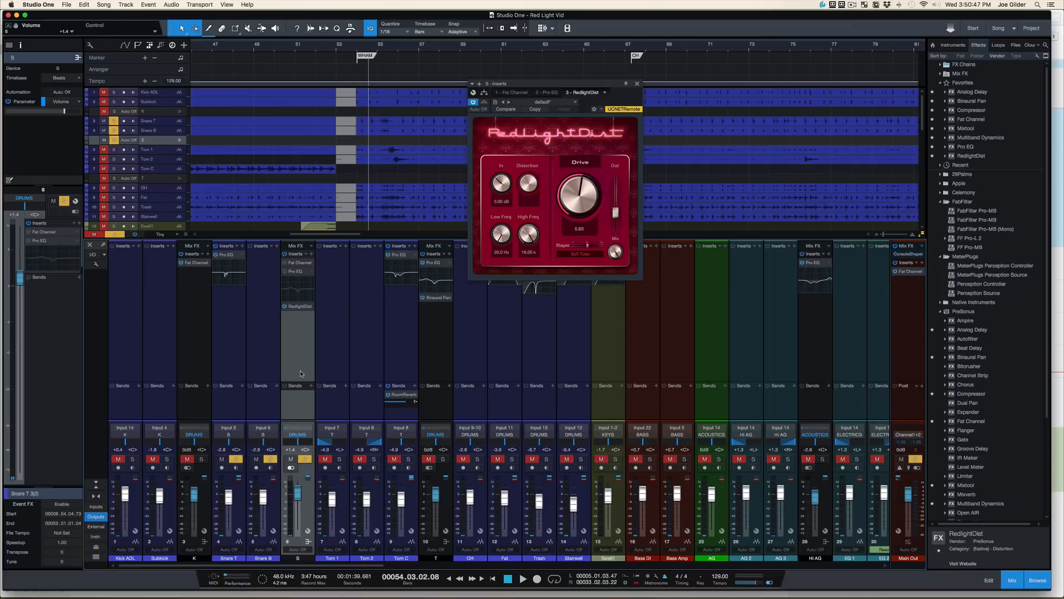
key("space")
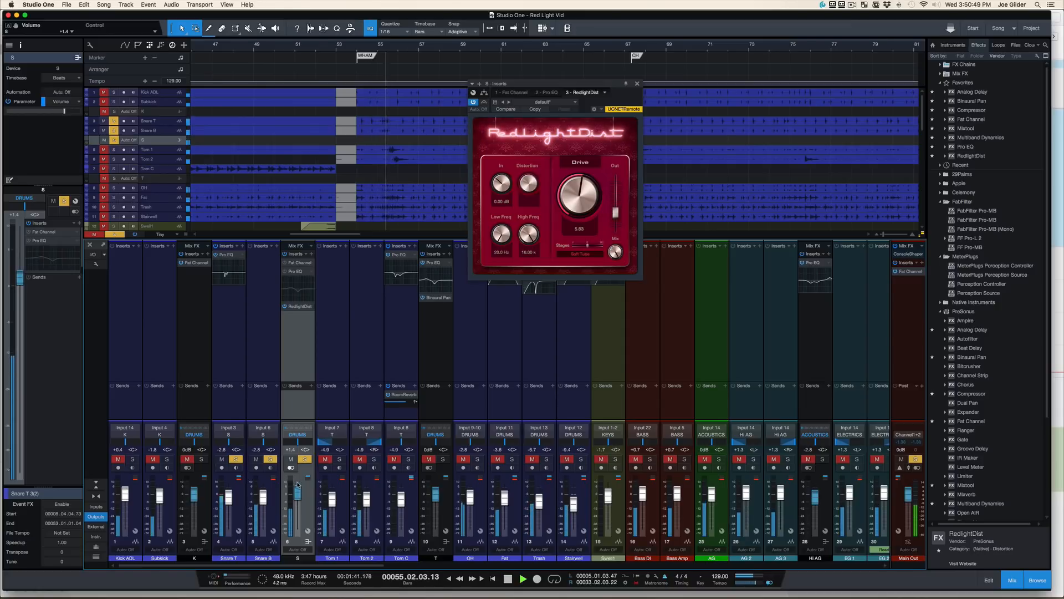
Raise the snare bus fader to +3.4 dB and clear the solos while playing the passage in the full mix.
scroll(298, 485, "up", 3)
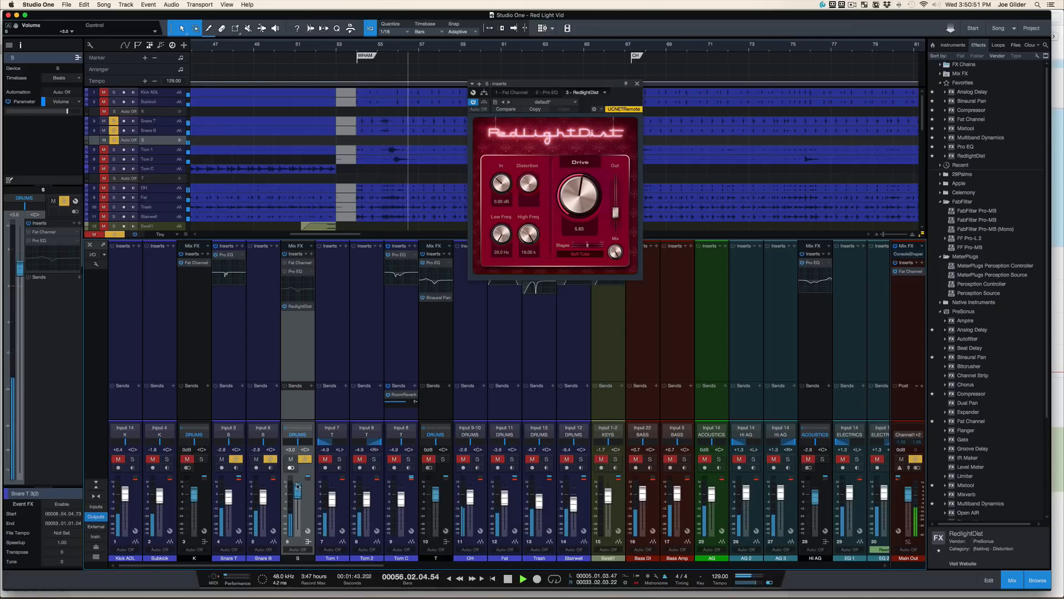
key("shift+s")
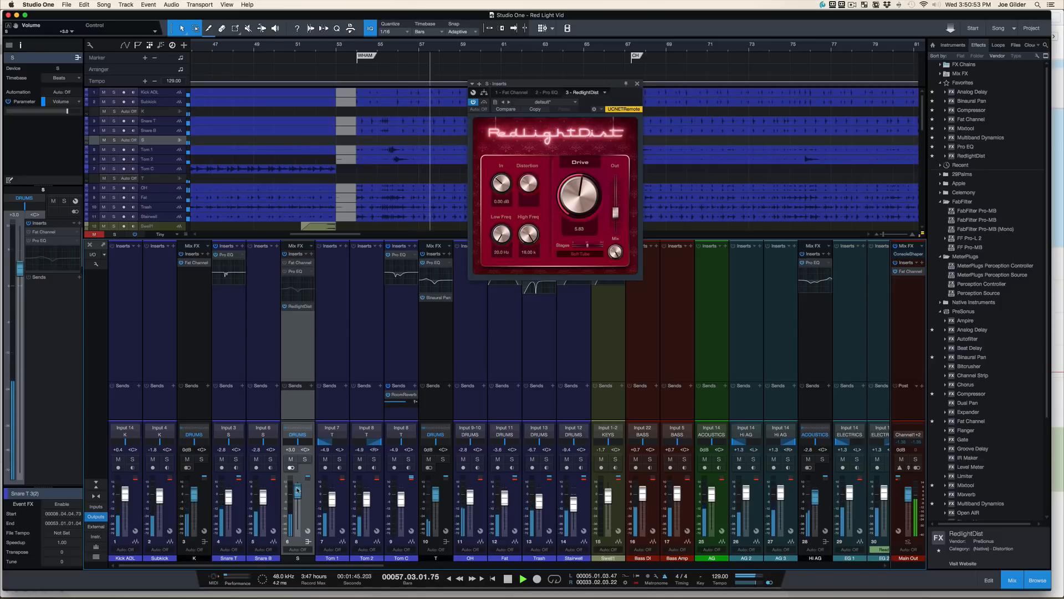
scroll(298, 489, "up", 1)
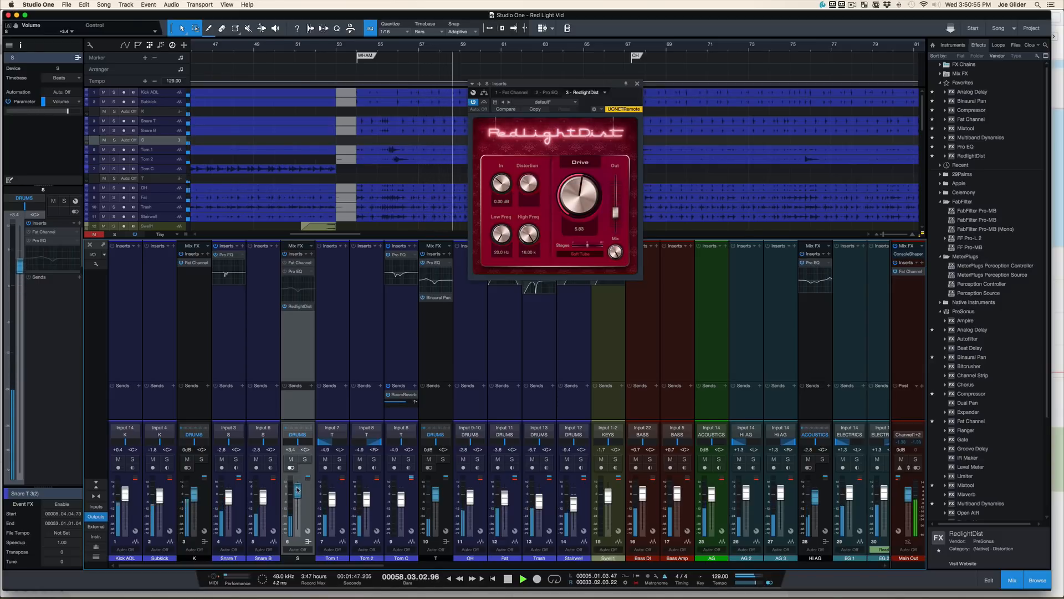
key("space")
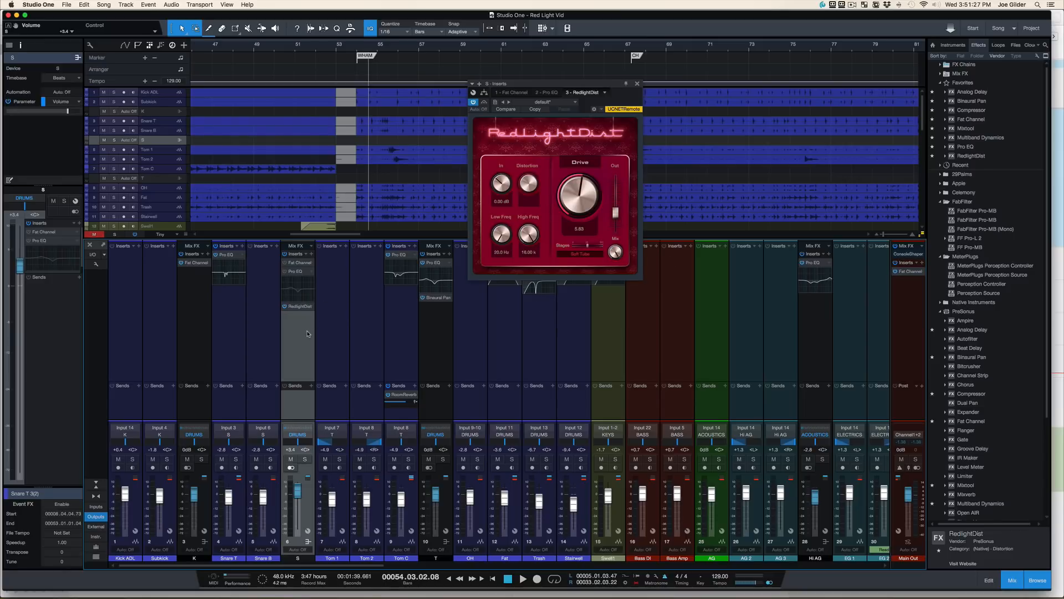
Clear all channel mutes, close the RedlightDist window and select the D B G bus.
scroll(308, 333, "right", 20)
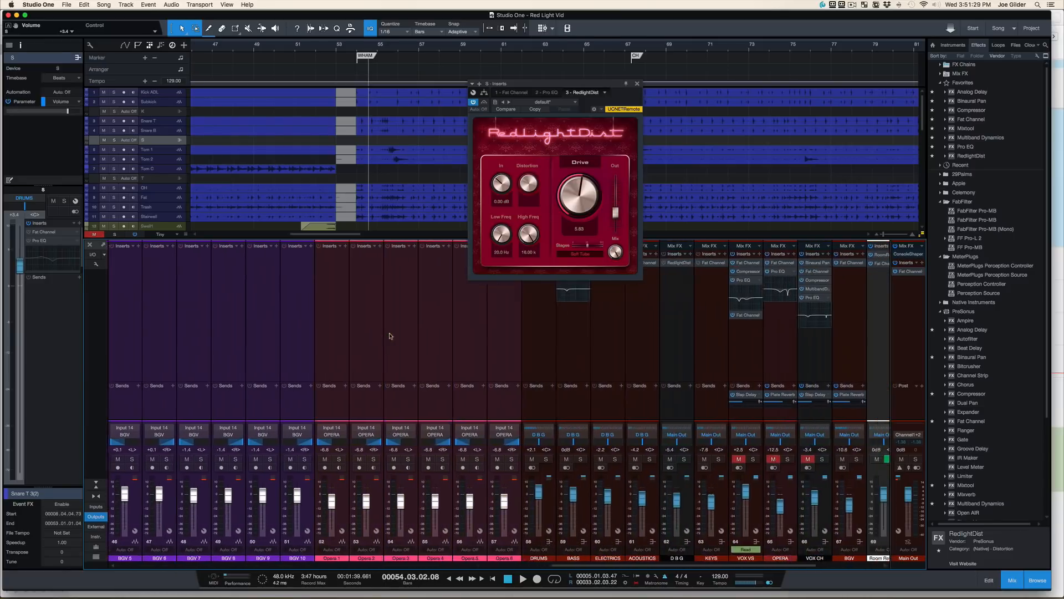
scroll(390, 336, "right", 6)
key("shift+m")
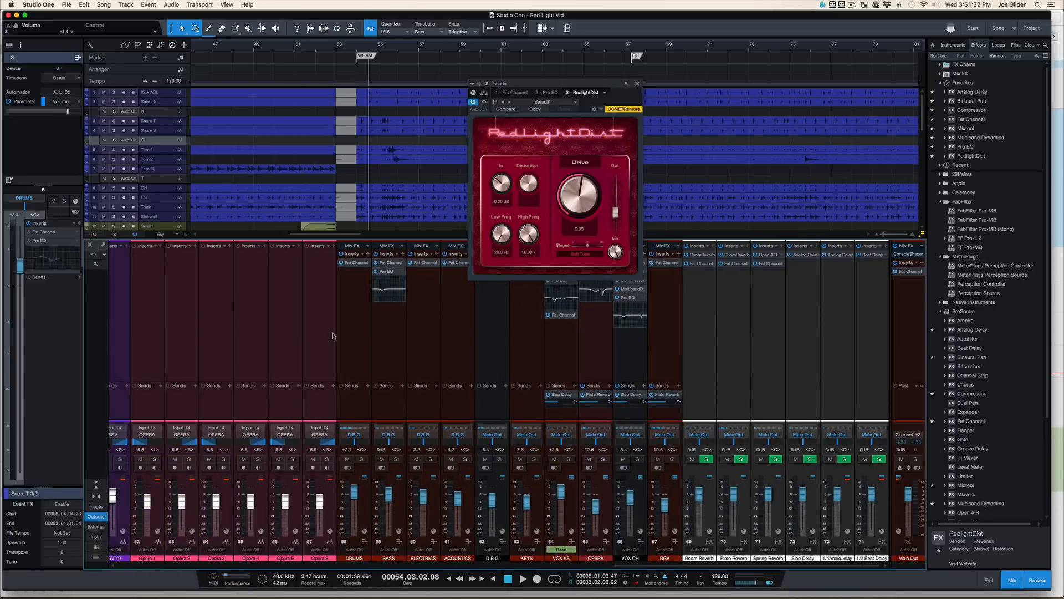
left_click(637, 84)
left_click(504, 349)
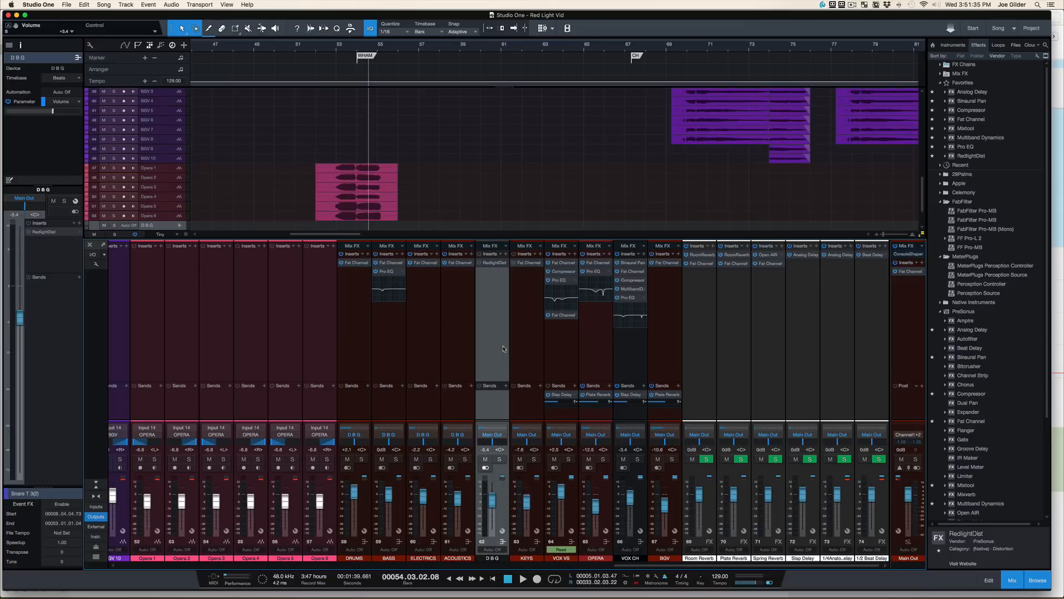
Restore the snare bus's Pro EQ processing in place of RedlightDist and lower its fader to -1.2 dB.
left_click(517, 353)
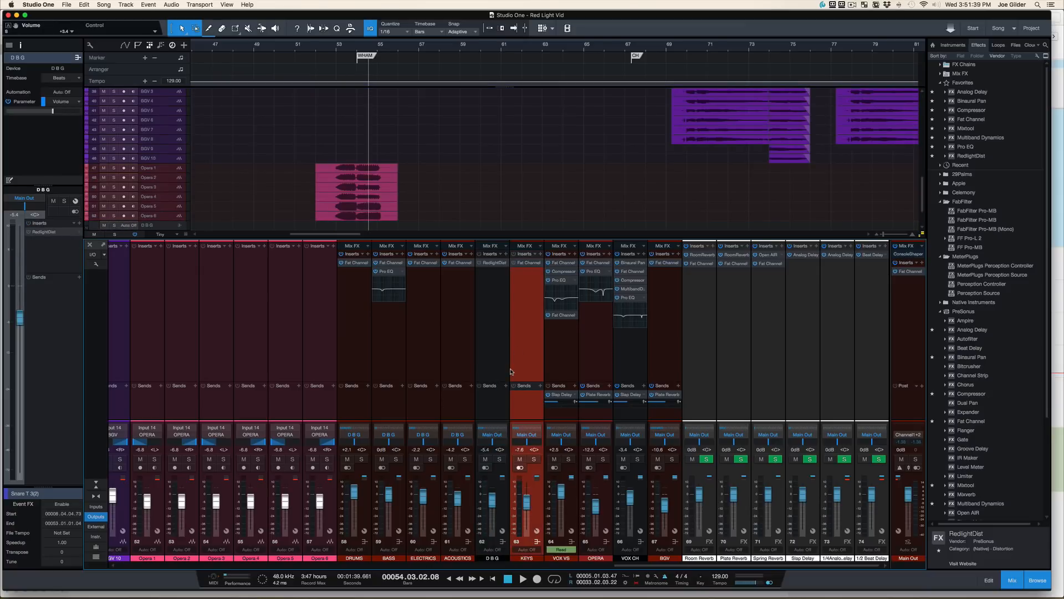
scroll(511, 372, "left", 15)
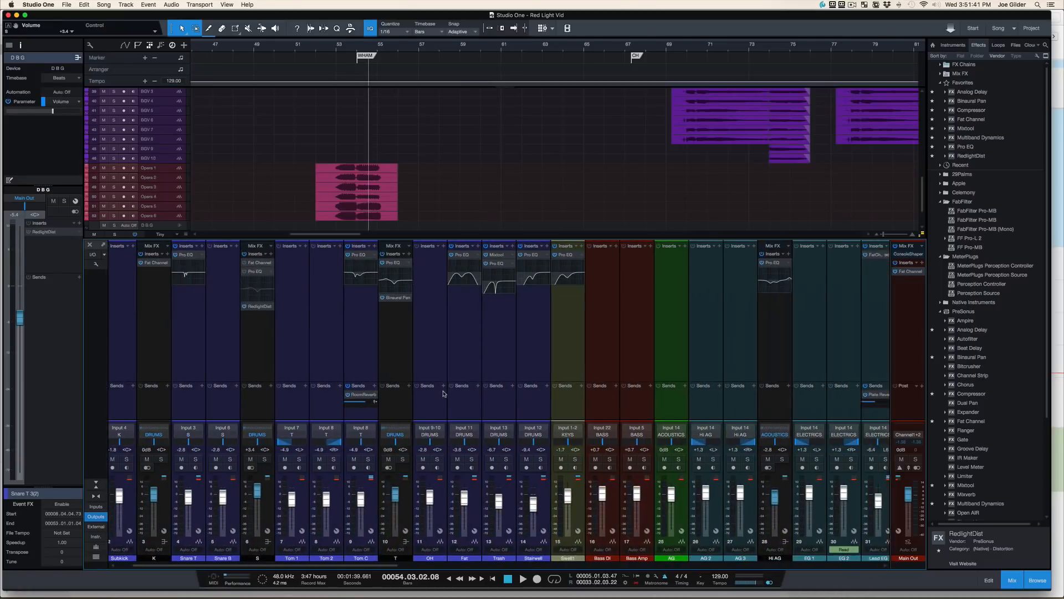
scroll(382, 364, "left", 5)
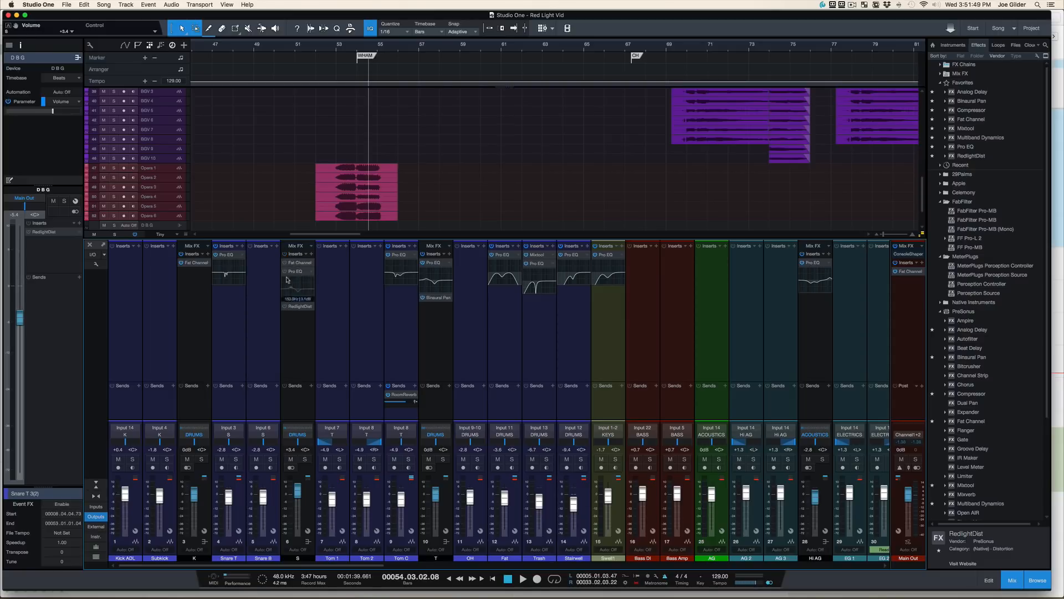
left_click(284, 271)
left_click_drag(299, 490, 299, 494)
Play the song from bar 19 and solo the VOX VS bus.
scroll(593, 310, "right", 15)
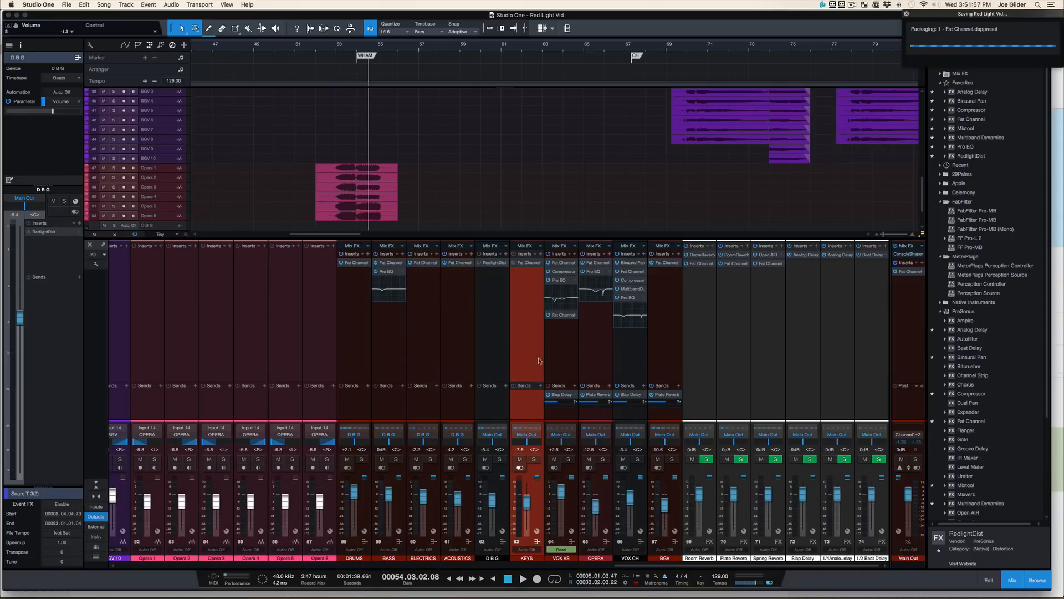
left_click_drag(599, 49, 598, 29)
left_click(262, 48)
scroll(280, 181, "up", 6)
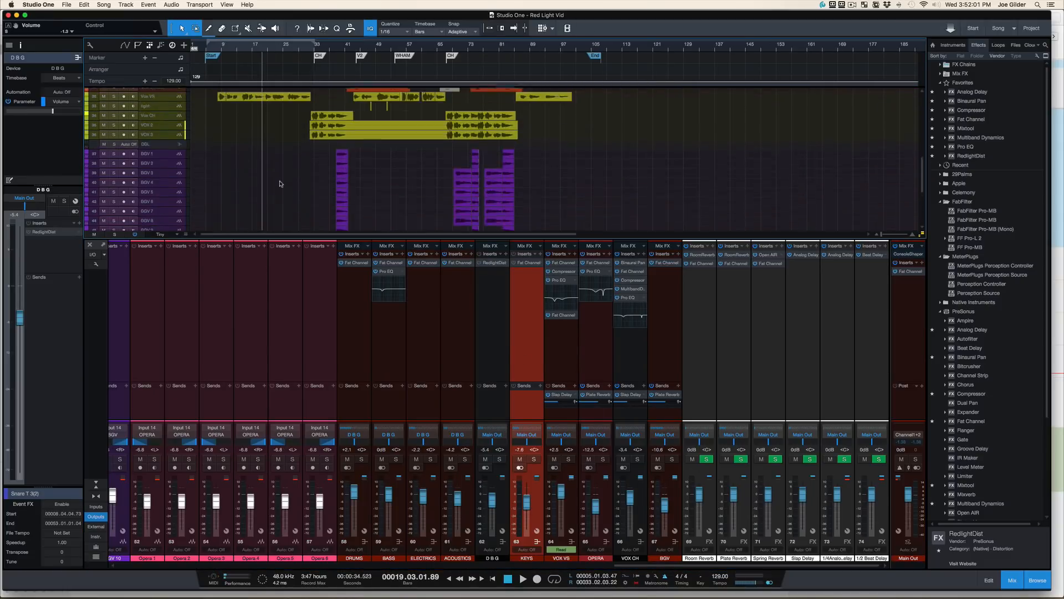
key("space")
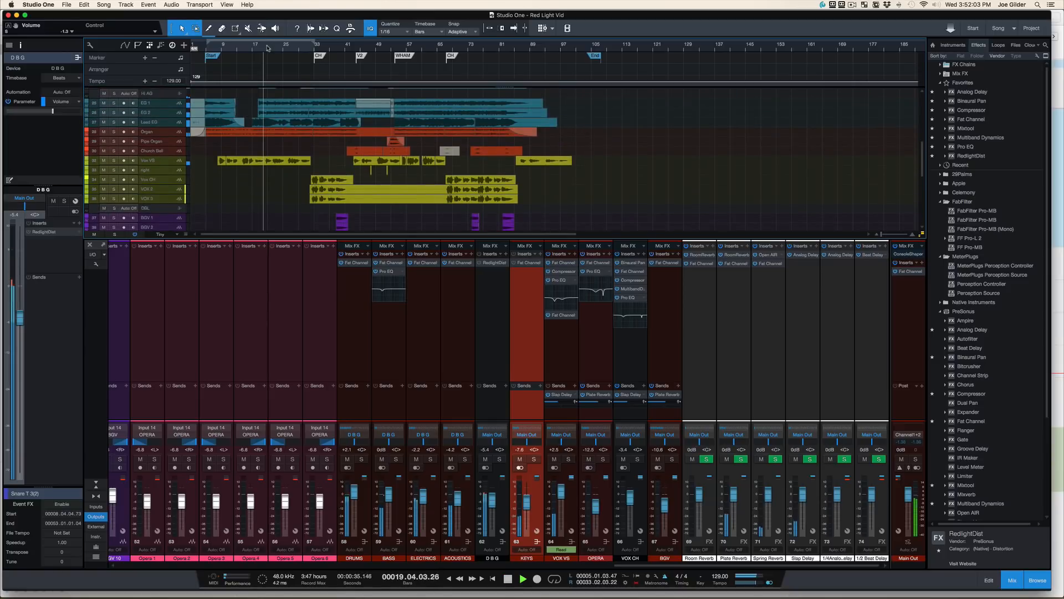
left_click_drag(268, 49, 266, 68)
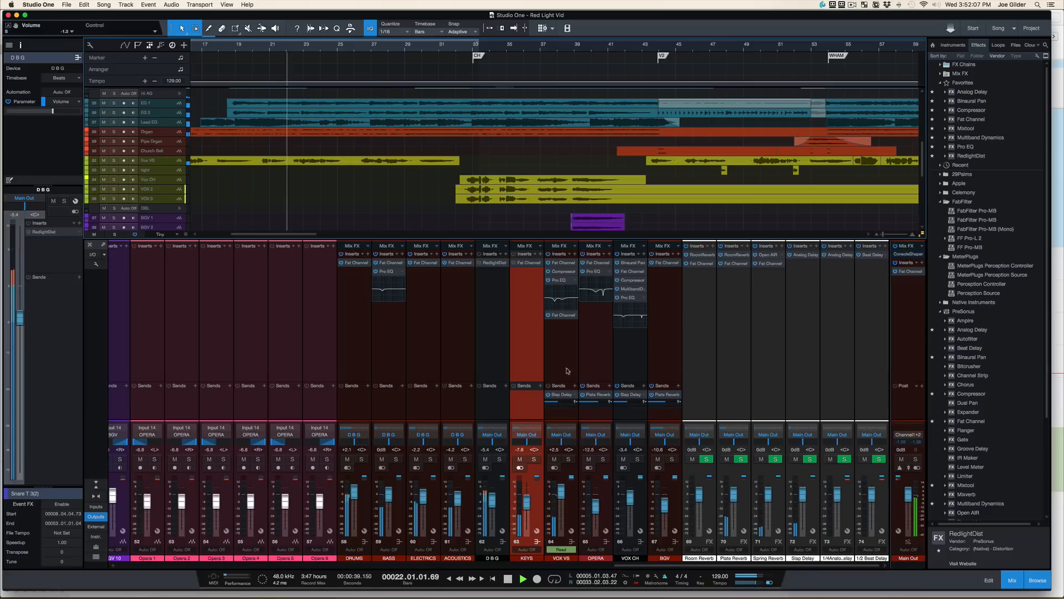
left_click(568, 459)
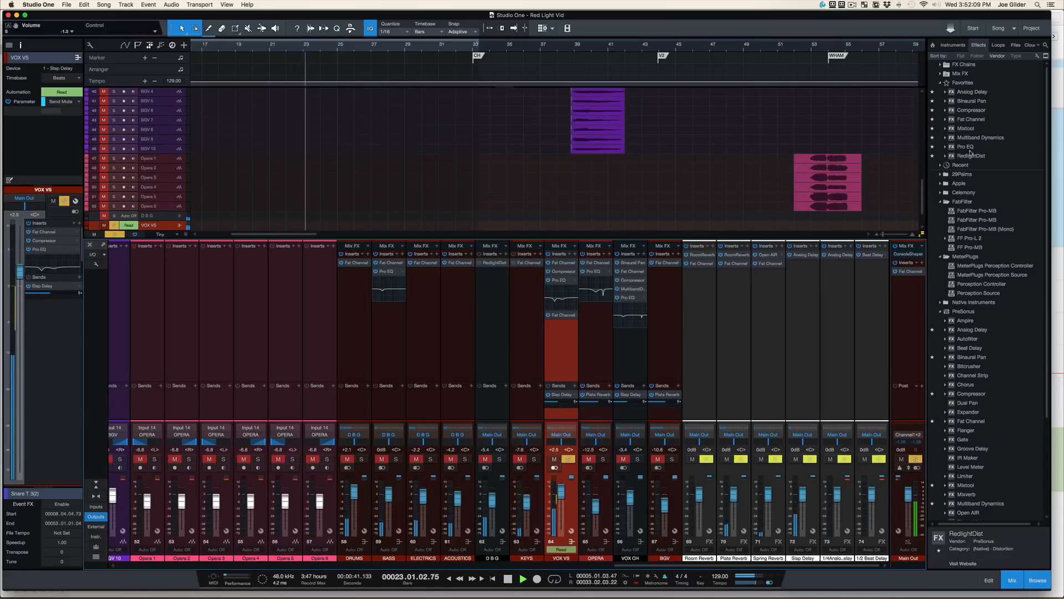
Insert RedlightDist last on the VOX VS bus with Drive at 6.11 and output at about -13.4 dB while playing.
left_click_drag(971, 156, 568, 346)
left_click_drag(575, 216, 577, 195)
left_click_drag(615, 227, 615, 215)
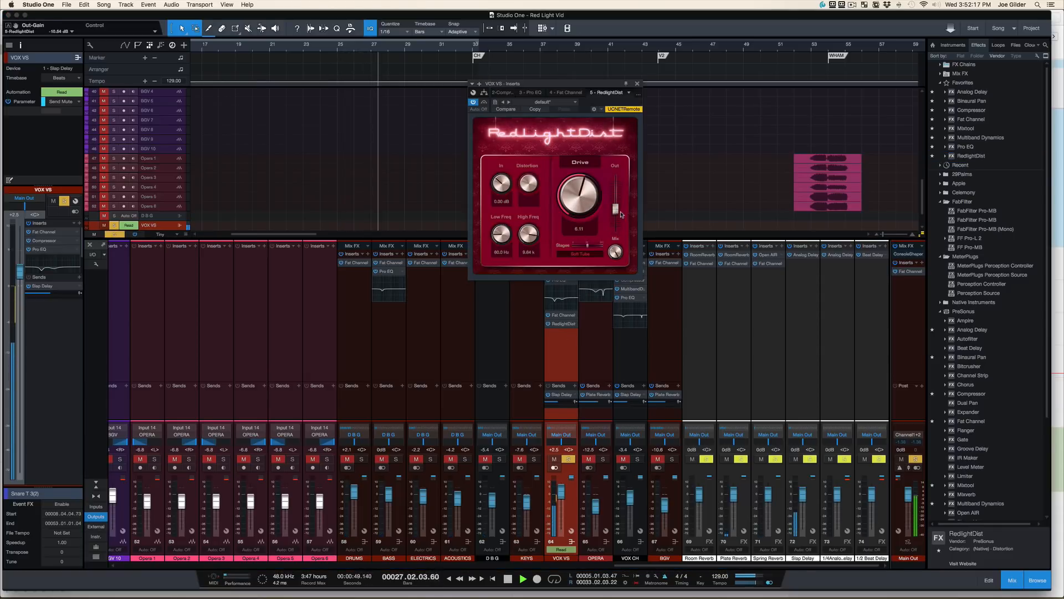
left_click_drag(617, 215, 617, 219)
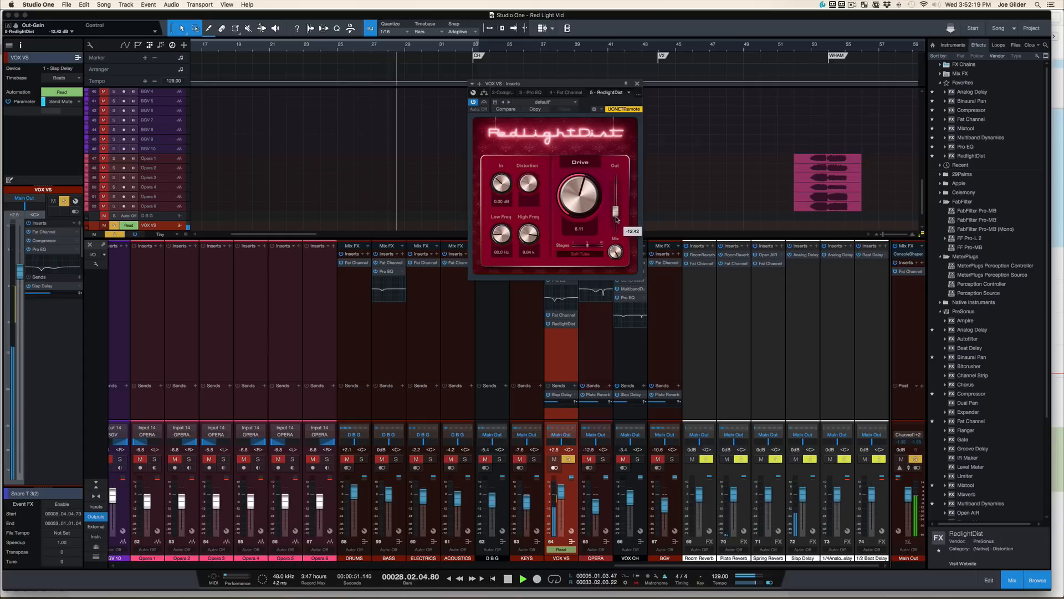
key("space")
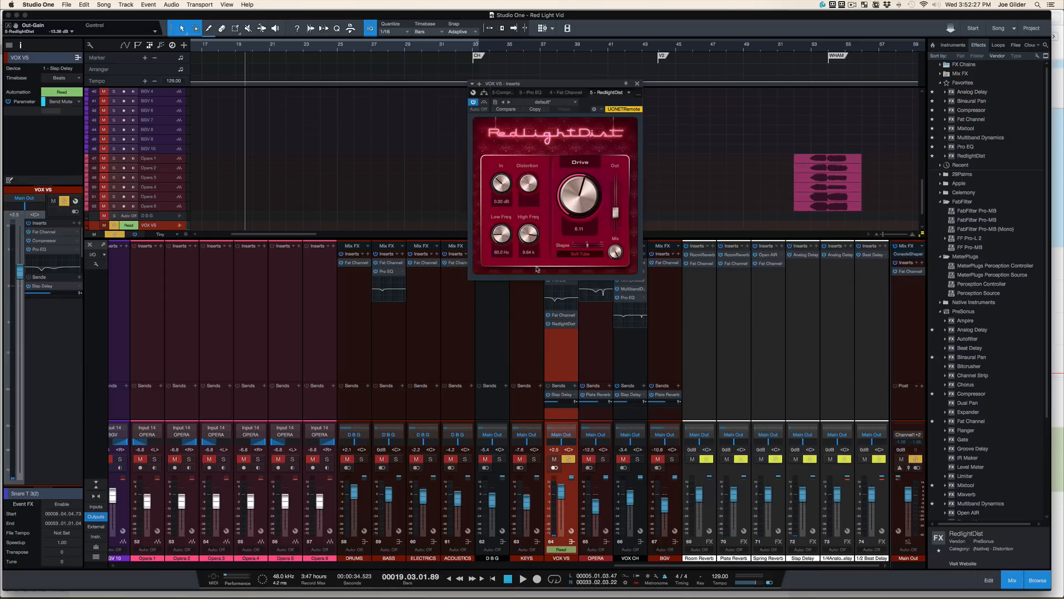
Set RedlightDist's High Freq on VOX VS to about 11.9 kHz and review the bus's Fat Channel settings.
left_click_drag(527, 235, 528, 233)
left_click(568, 93)
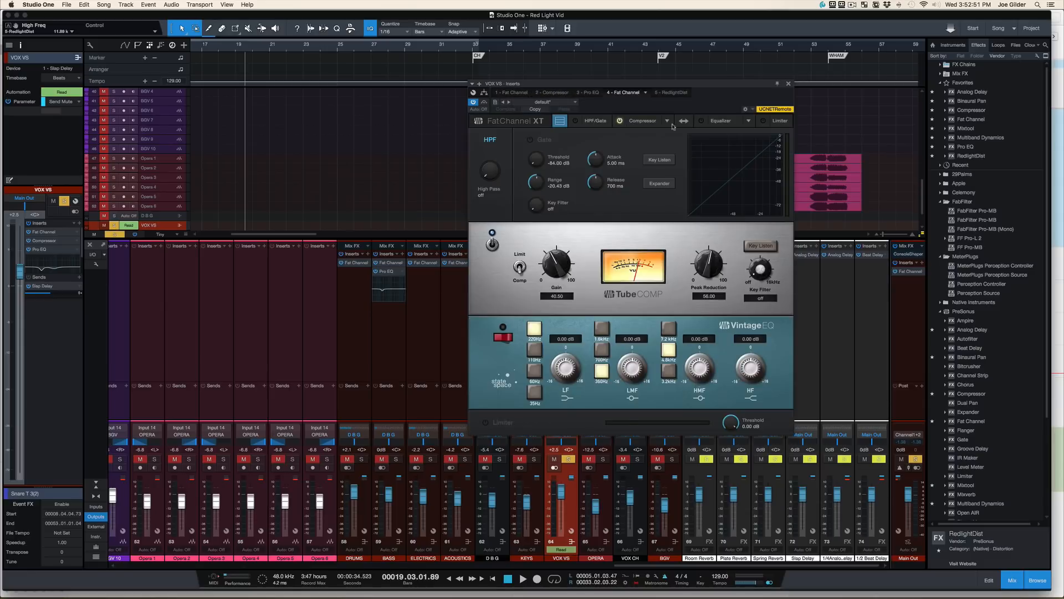
left_click(666, 92)
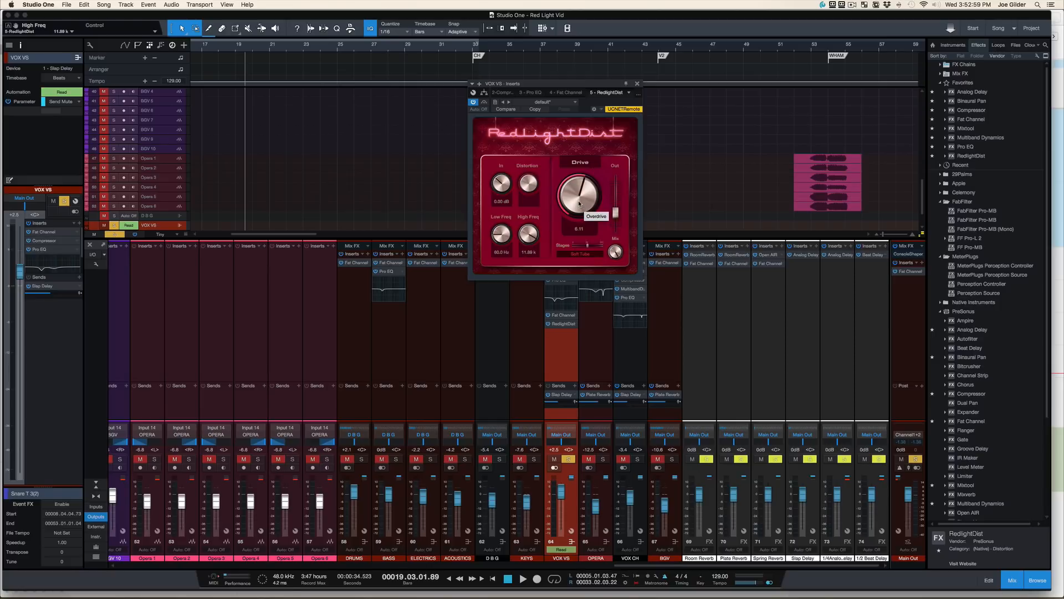
Move the playhead to bar 67 and copy RedlightDist from VOX VS to the end of VOX CH's inserts.
scroll(788, 62, "right", 8)
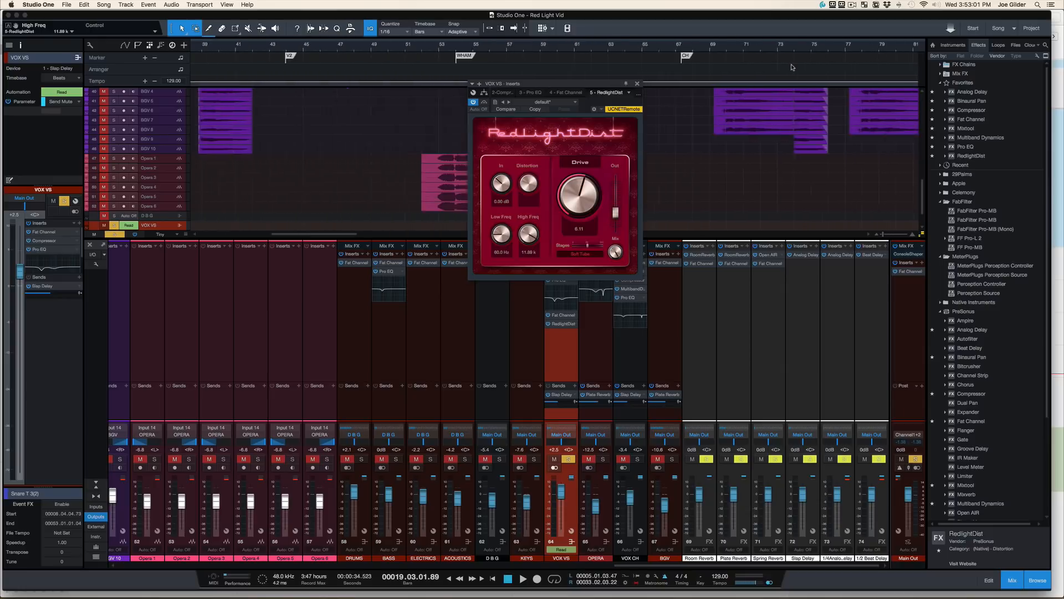
left_click(641, 47)
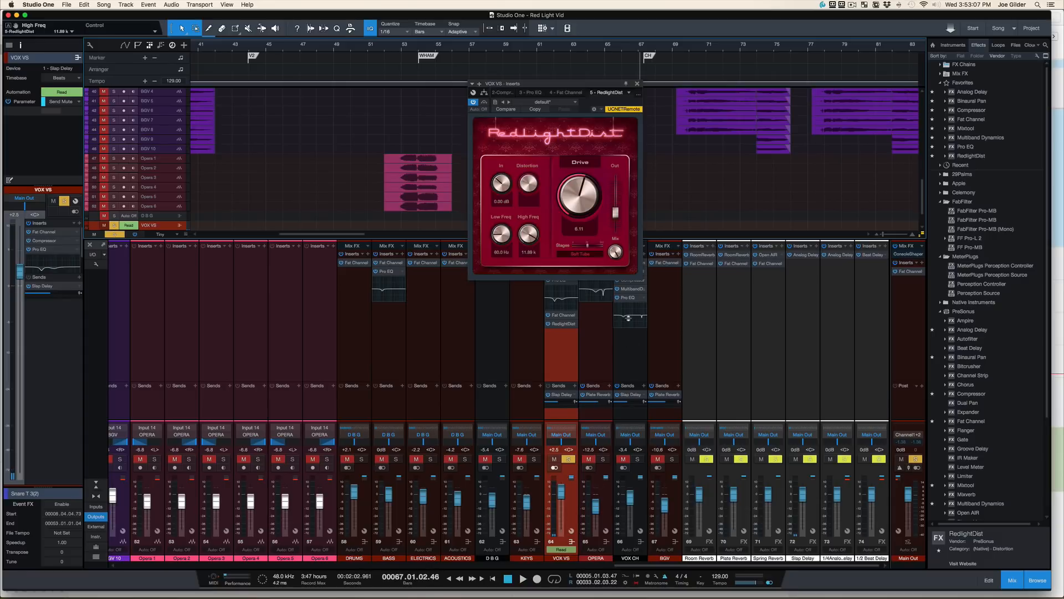
left_click_drag(566, 327, 624, 334)
Solo VOX CH instead of VOX VS and play the passage from bar 67.
left_click(637, 459)
key("space")
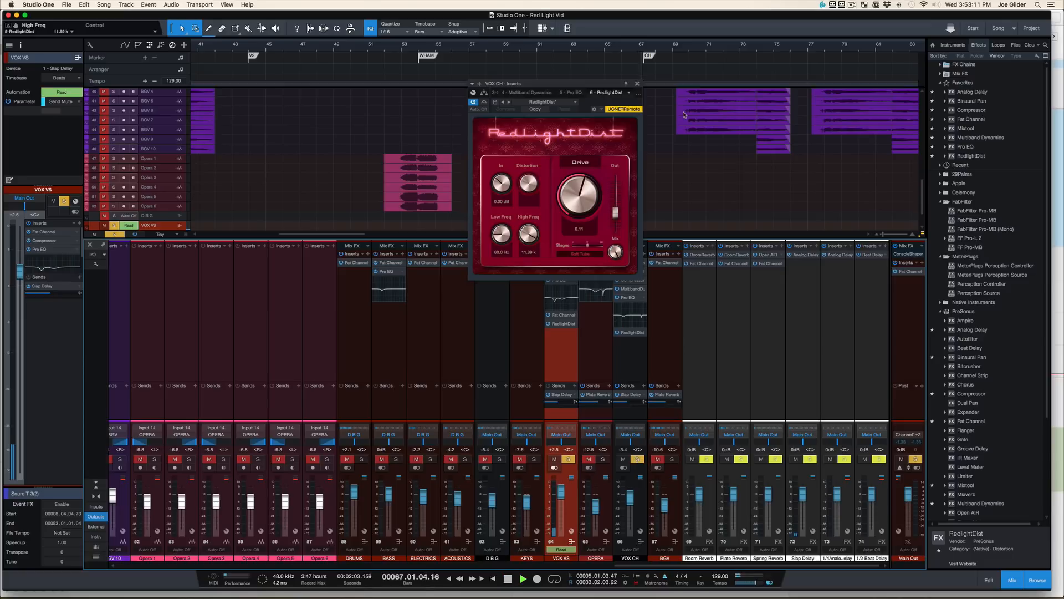
left_click(569, 459)
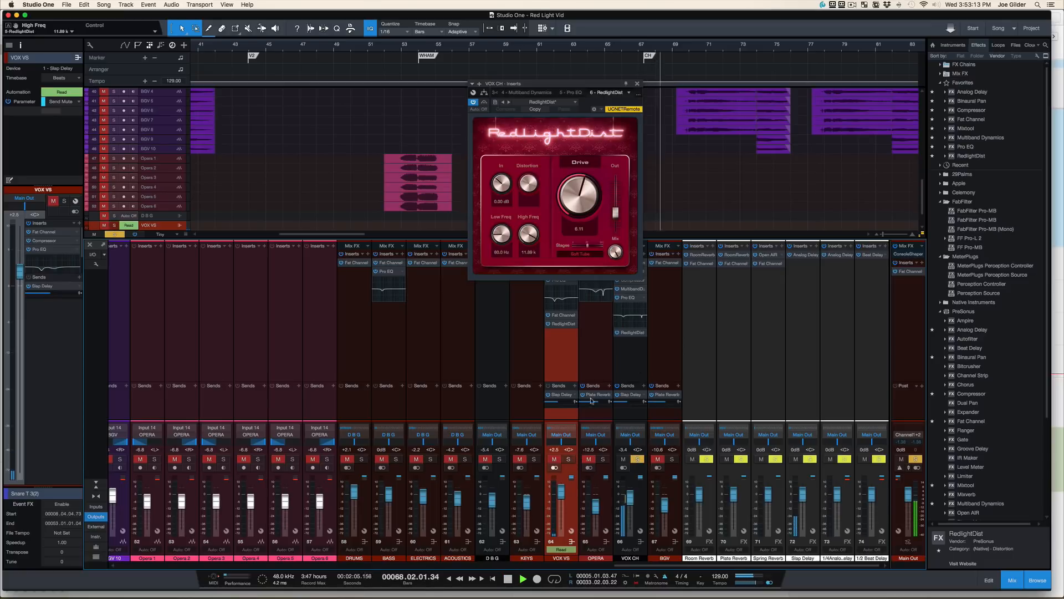
left_click(634, 352)
key("space")
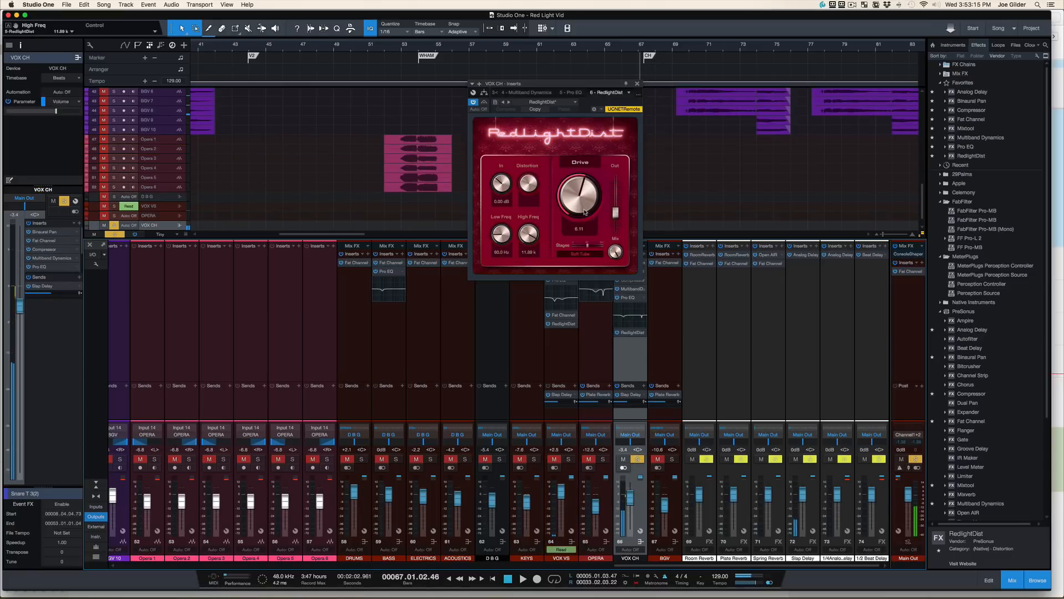
Lower RedlightDist's Drive on VOX CH to about 1.2 while playing the chorus vocal.
key("space")
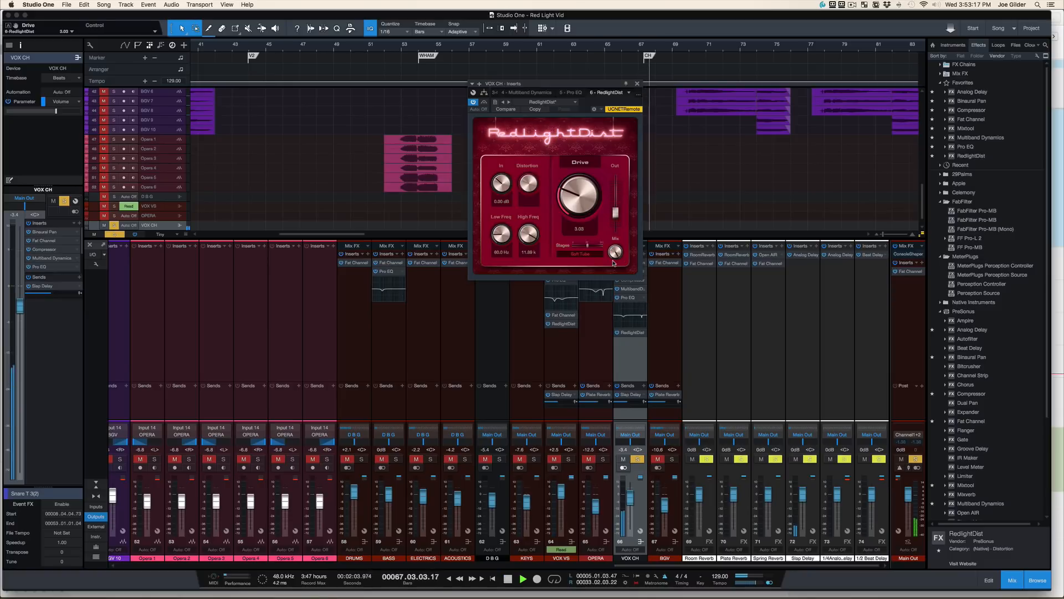
left_click_drag(581, 197, 580, 208)
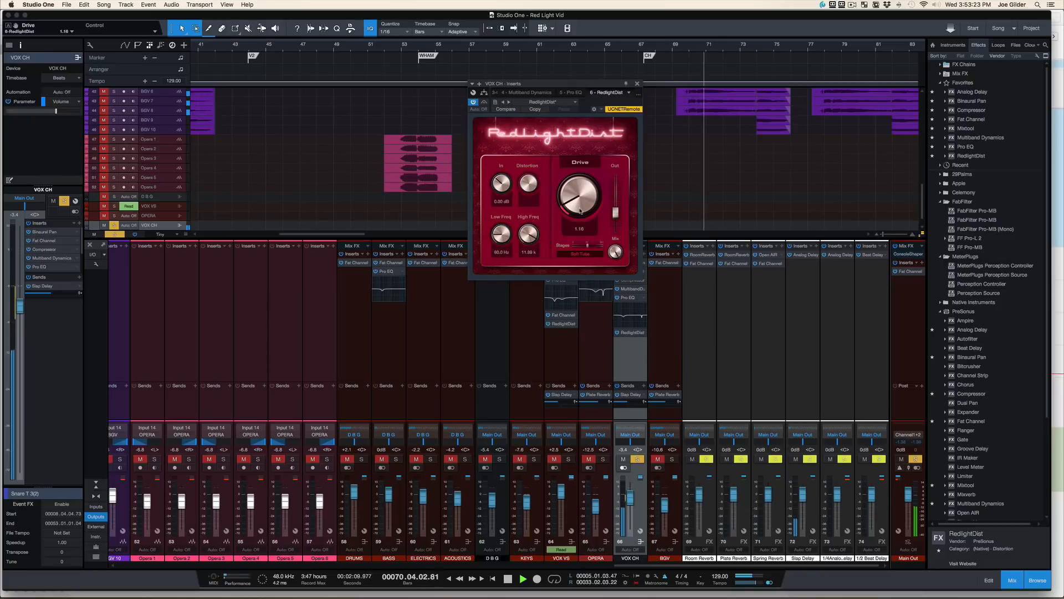
key("space")
Compare the chorus vocal with RedlightDist bypassed and active on VOX CH.
left_click(473, 103)
key("space")
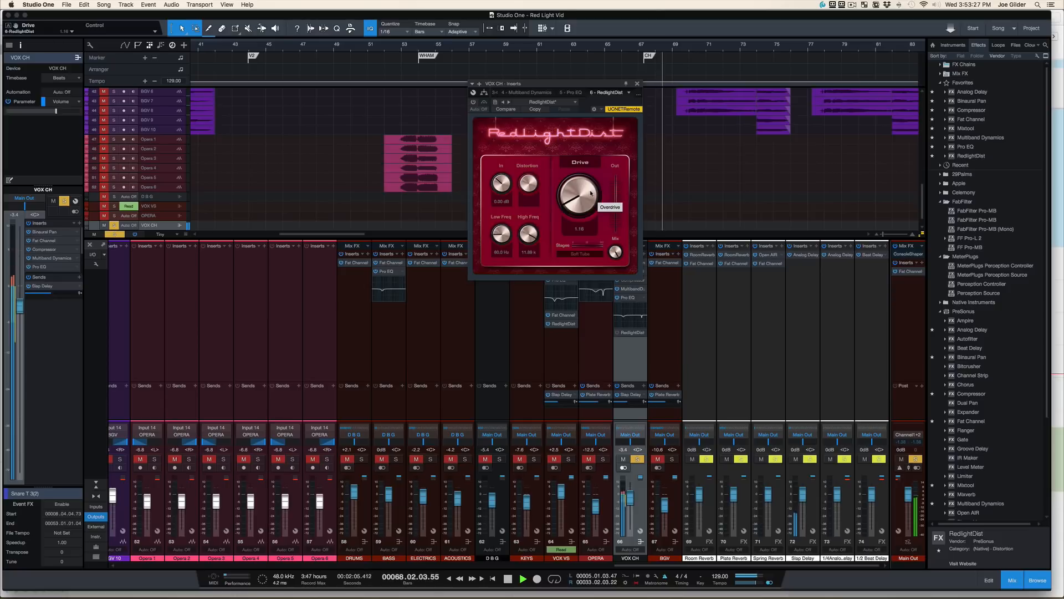
key("space")
left_click(473, 103)
key("space")
Set RedlightDist on VOX CH to a Drive of about 1.8 and High Freq of about 14 kHz, with a higher output.
left_click_drag(614, 213, 582, 193)
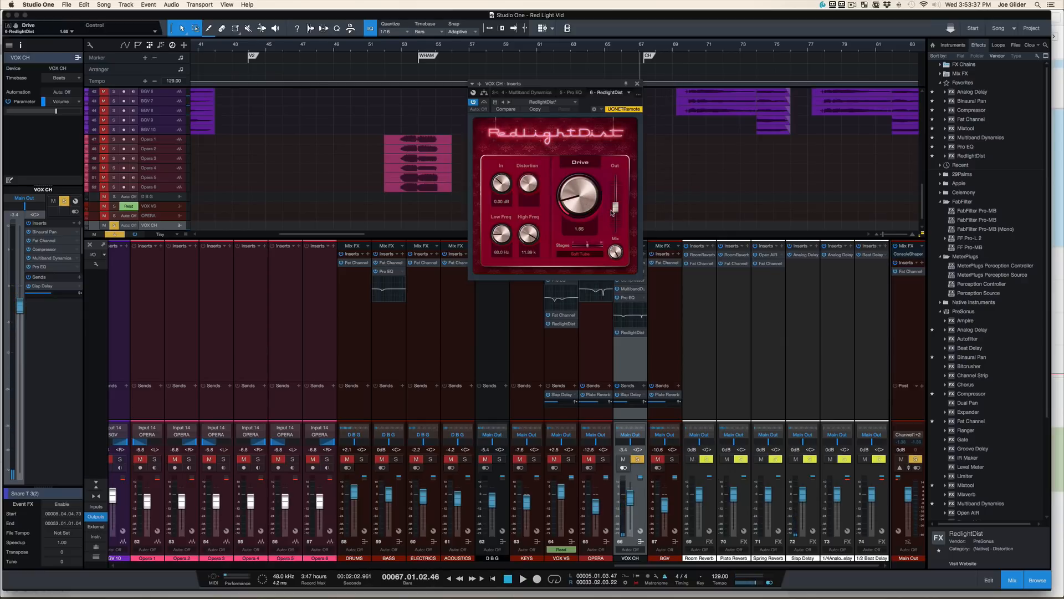
left_click_drag(538, 237, 616, 232)
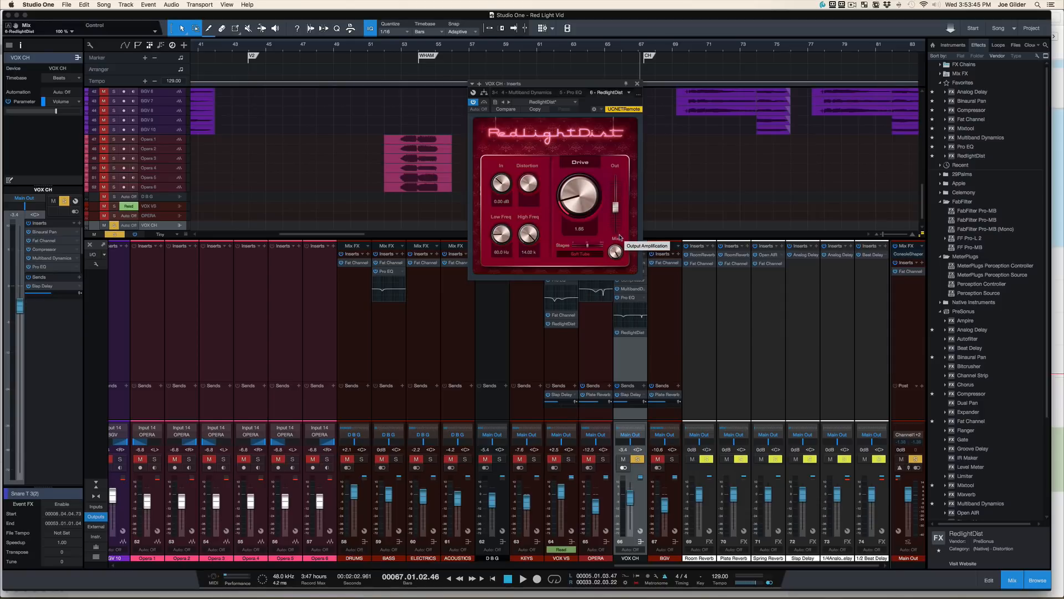
Reduce RedlightDist's Mix on VOX CH to about 52% while playing the chorus vocal.
key("space")
left_click_drag(618, 254, 612, 295)
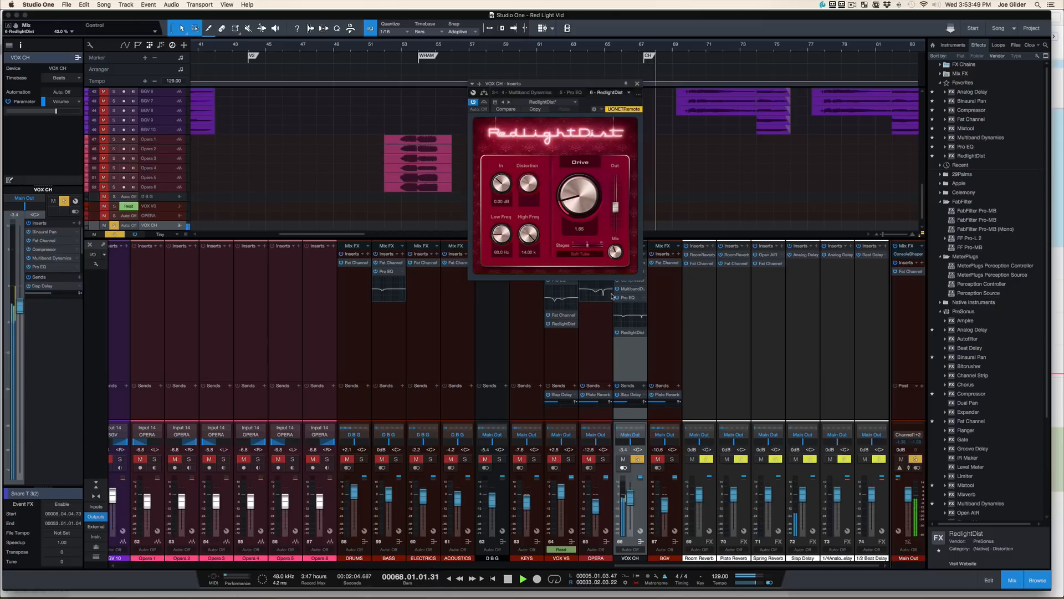
left_click_drag(613, 296, 612, 288)
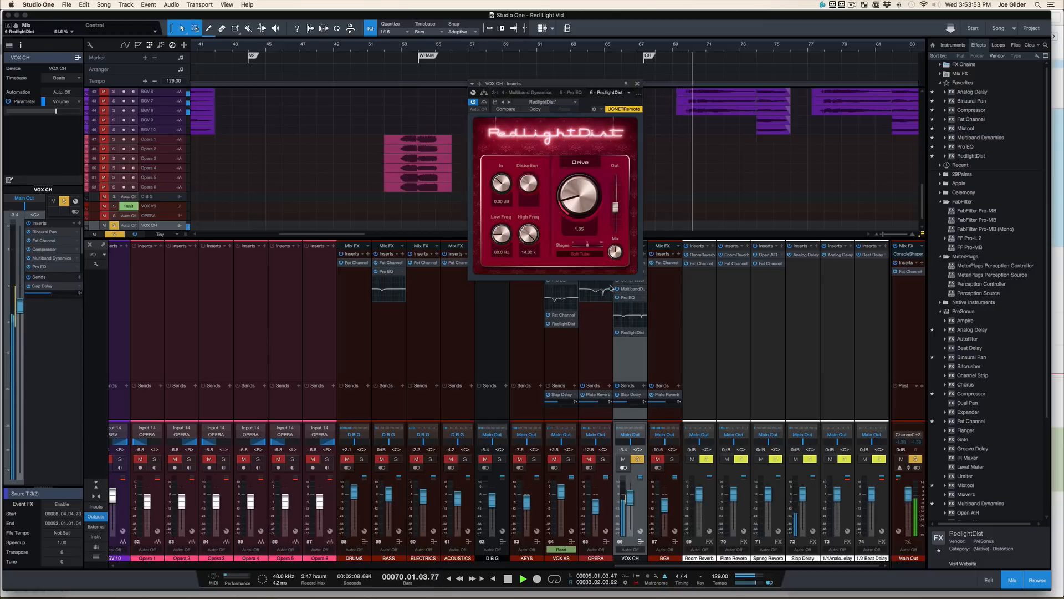
key("space")
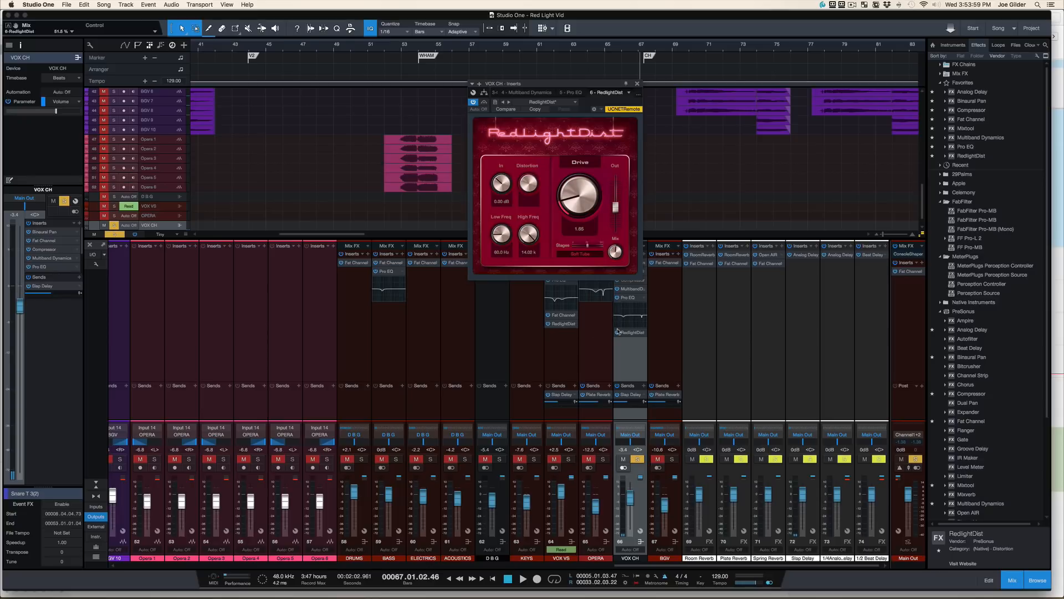
Bypass RedlightDist on VOX CH and remove it from VOX VS.
left_click(617, 332)
left_click(548, 324)
left_click(577, 325)
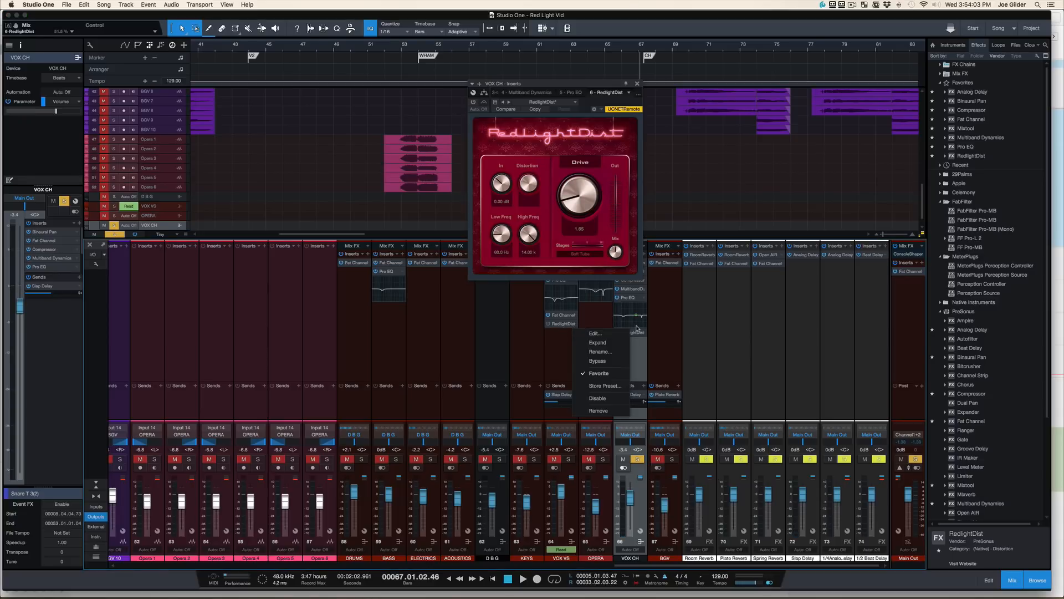
left_click(604, 410)
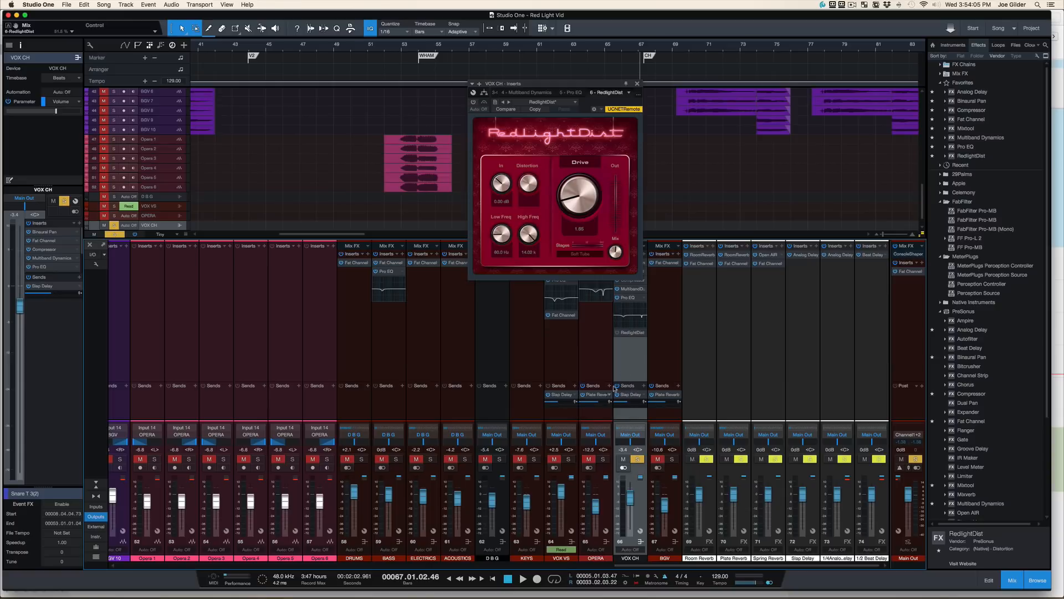
Remove RedlightDist from VOX CH and adjust its Slap Delay send level while playing the chorus vocal.
left_click(644, 337)
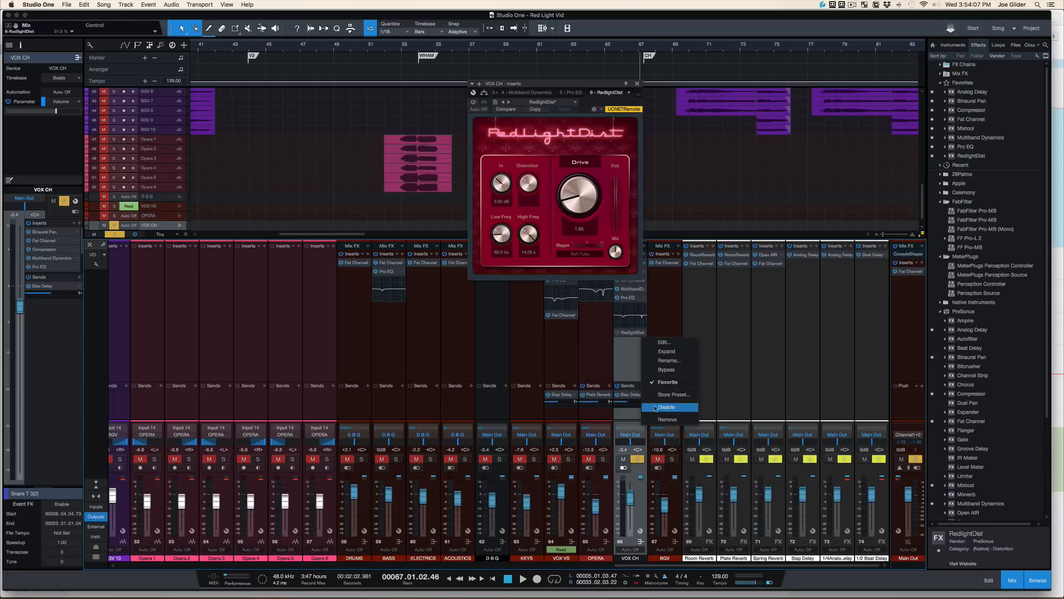
left_click(654, 419)
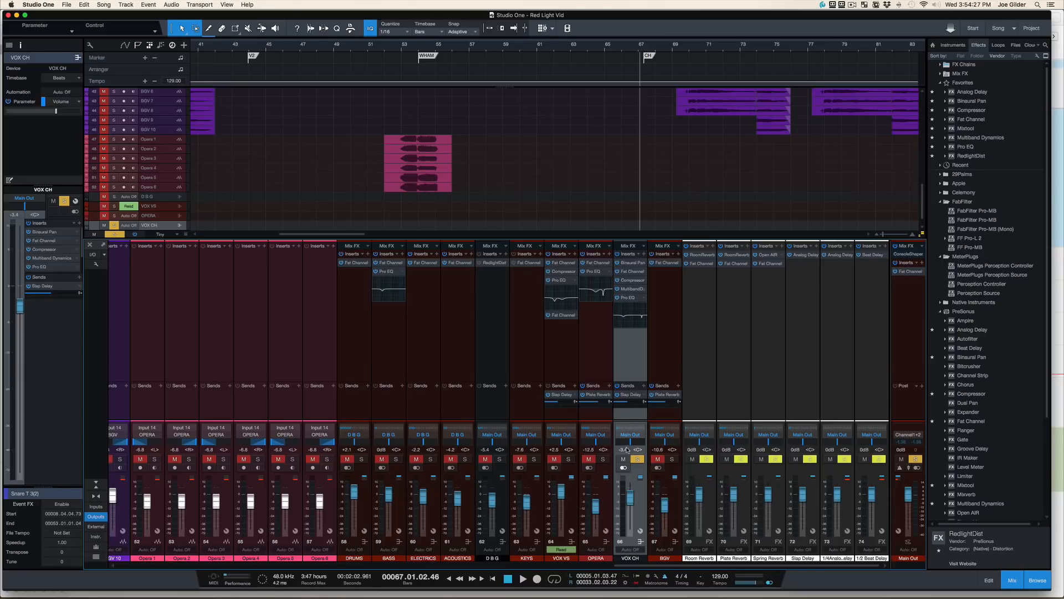
mouse_move(628, 406)
key("space")
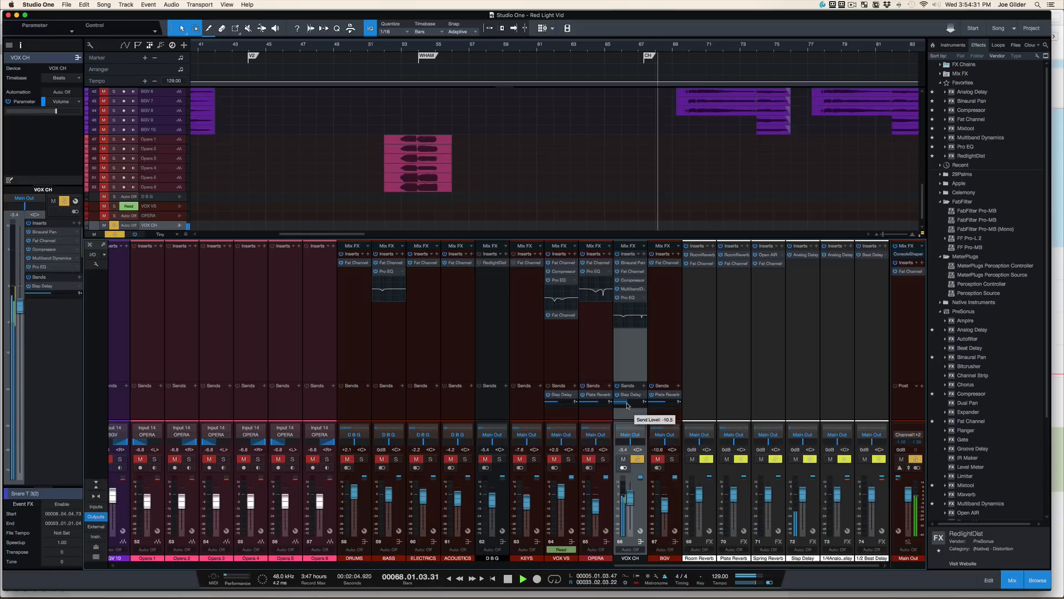
key("space")
key("space")
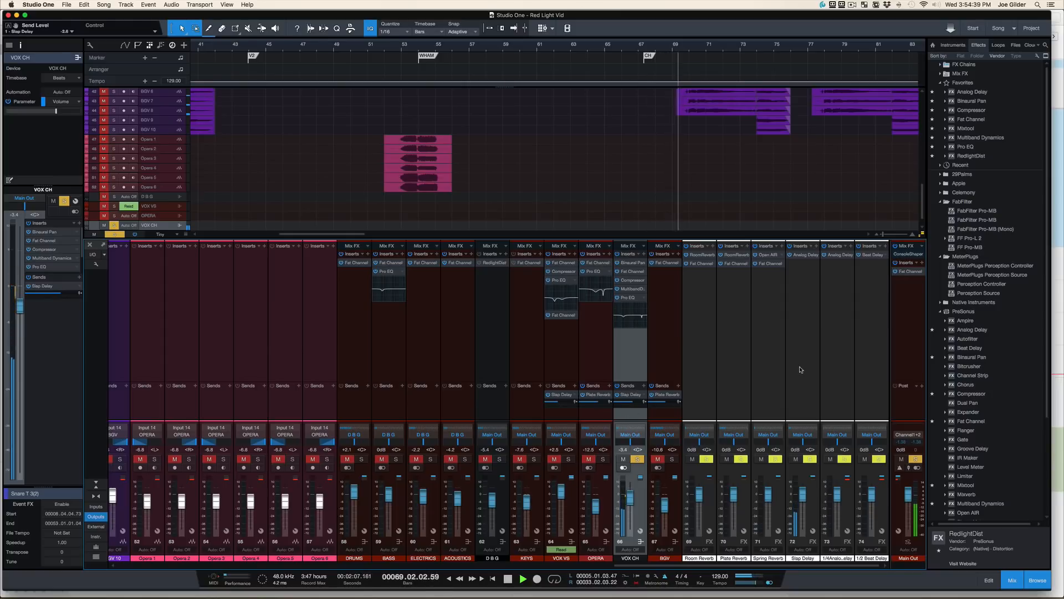
key("space")
Inspect the Analog Delay on the Slap Delay channel and play the chorus vocal with the undistorted delay.
left_click(799, 370)
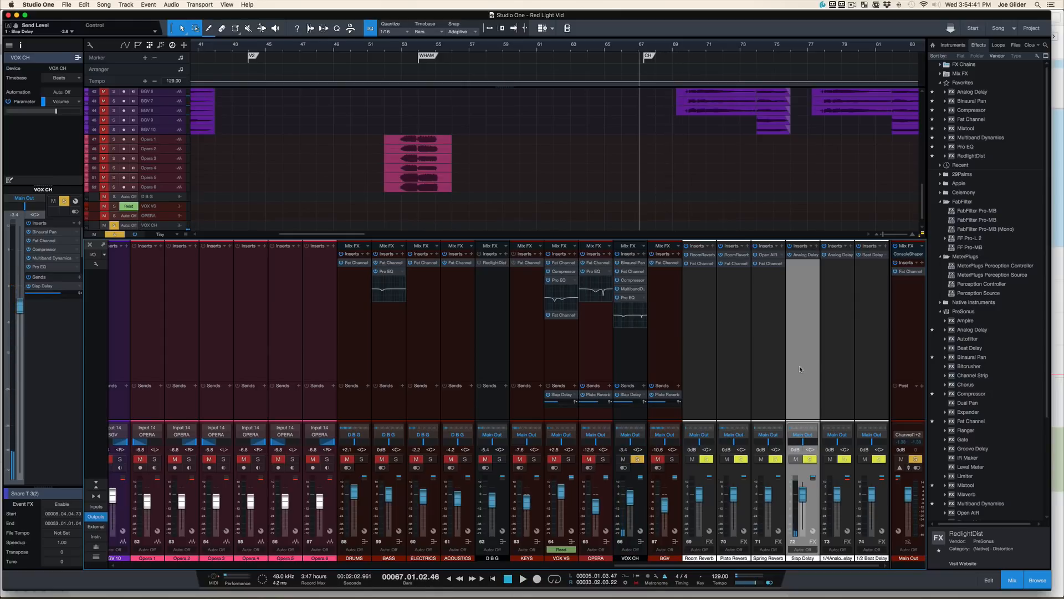
key("shift+s")
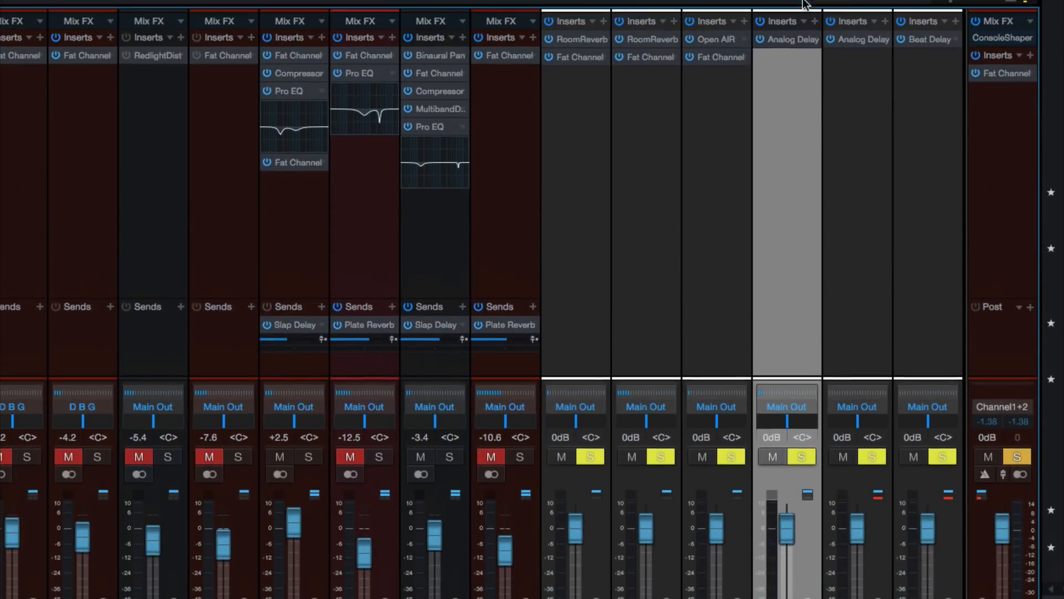
left_click(787, 40)
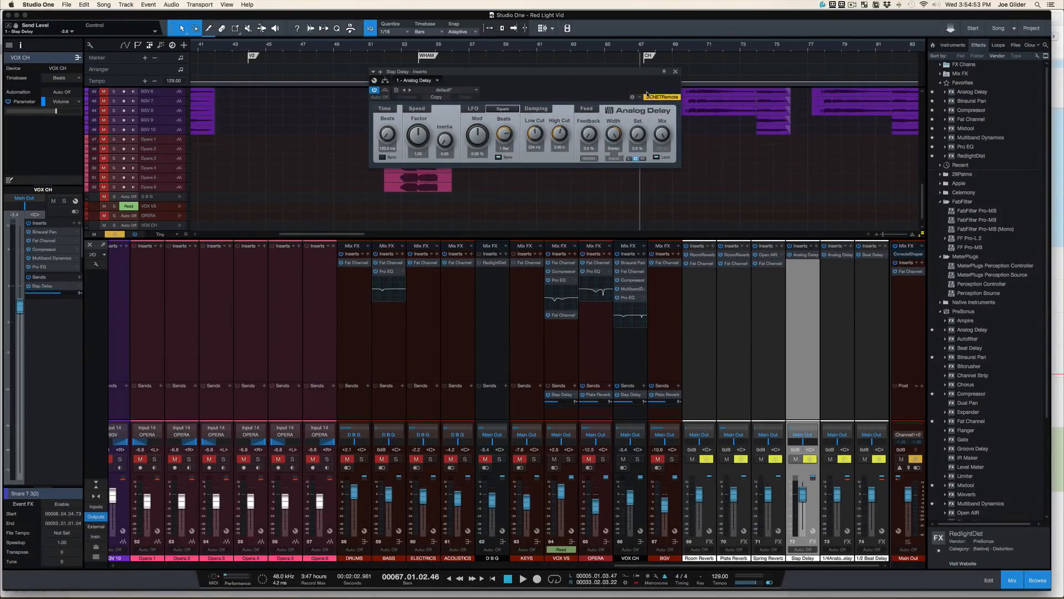
left_click(675, 73)
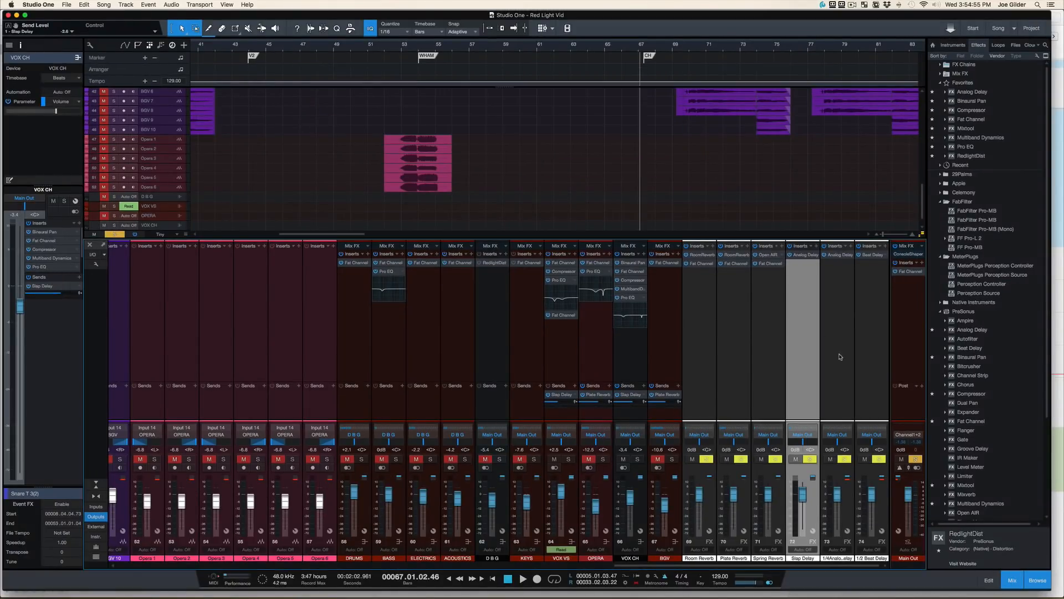
key("space")
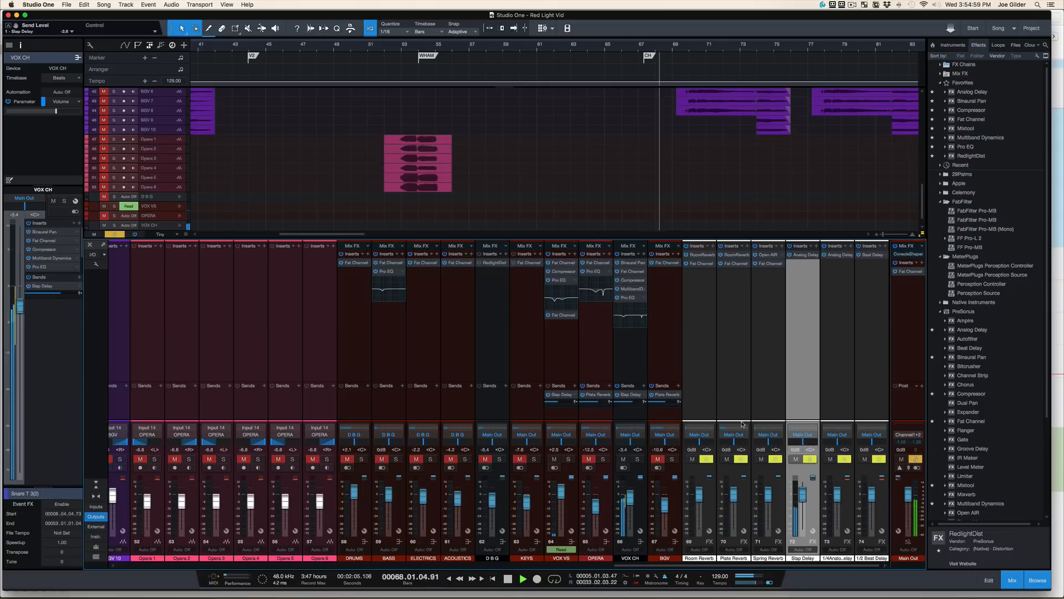
key("space")
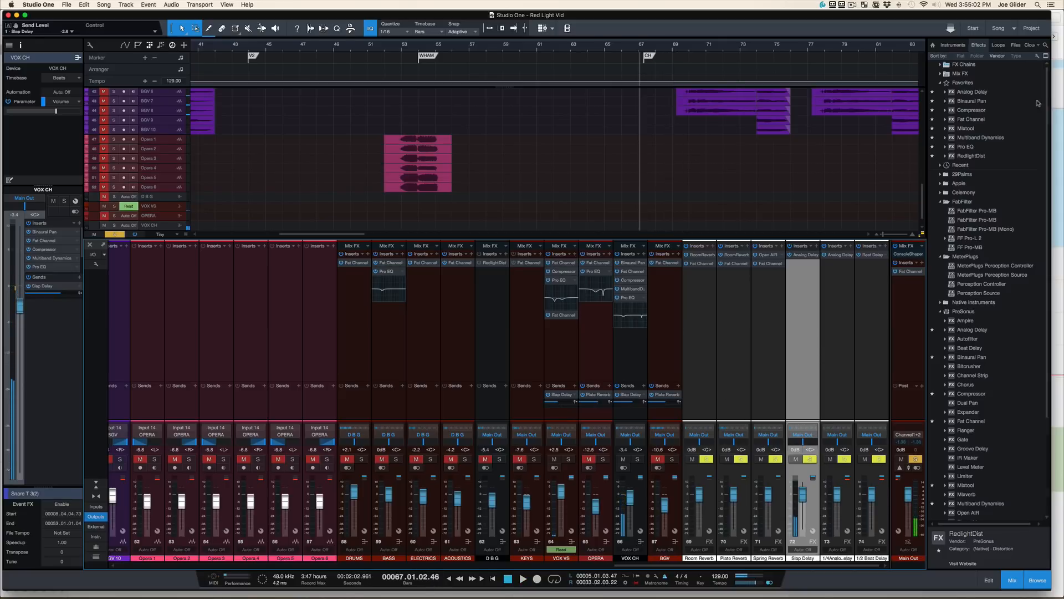
Insert RedlightDist after the Analog Delay on the Slap Delay channel and raise its Drive to about 9.07 during playback.
left_click(976, 157)
left_click_drag(804, 228, 804, 264)
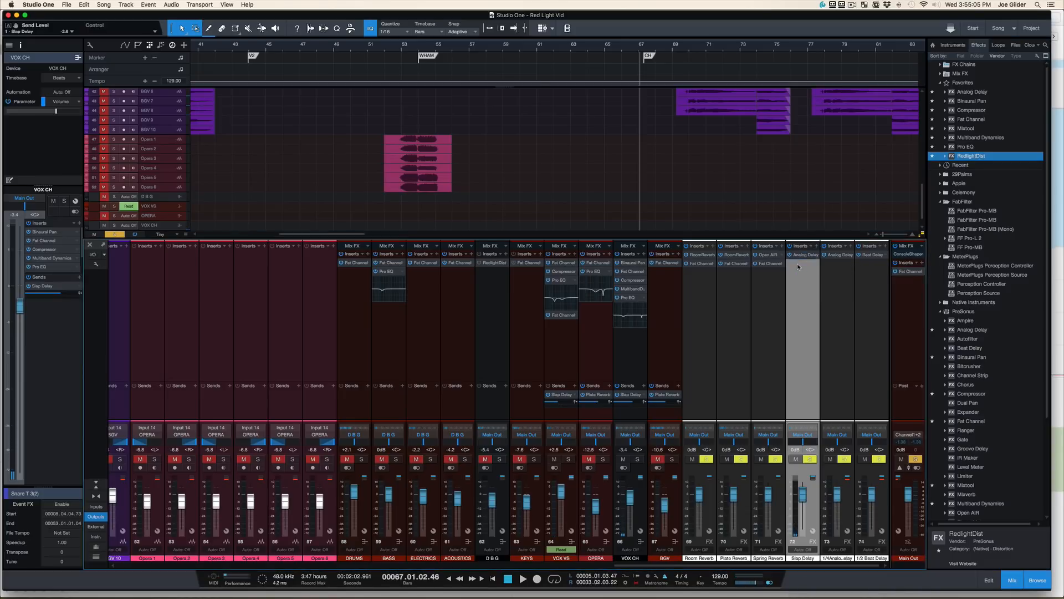
left_click_drag(475, 192, 481, 164)
key("space")
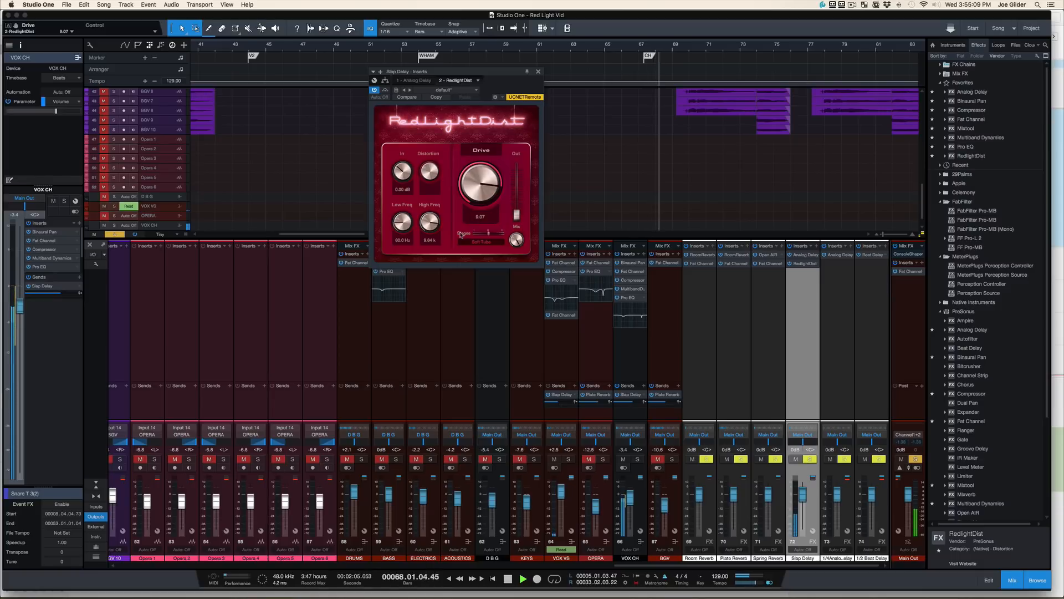
Set the Slap Delay channel's RedlightDist to a Drive of about 8.14 and an output of about -19 dB, with a higher Low Freq.
left_click_drag(480, 193, 516, 214)
key("space")
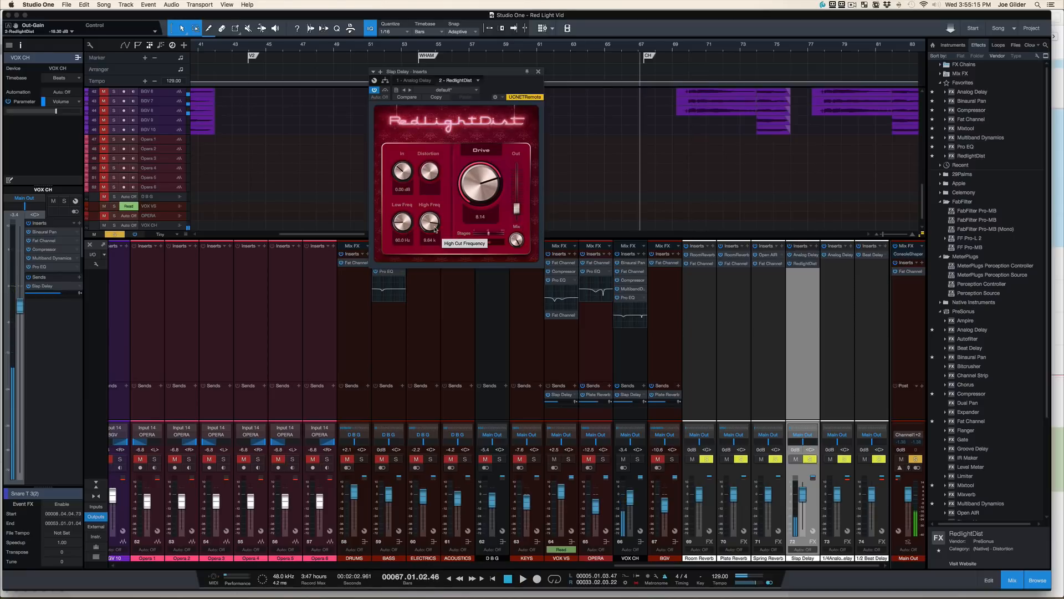
left_click_drag(398, 223, 406, 182)
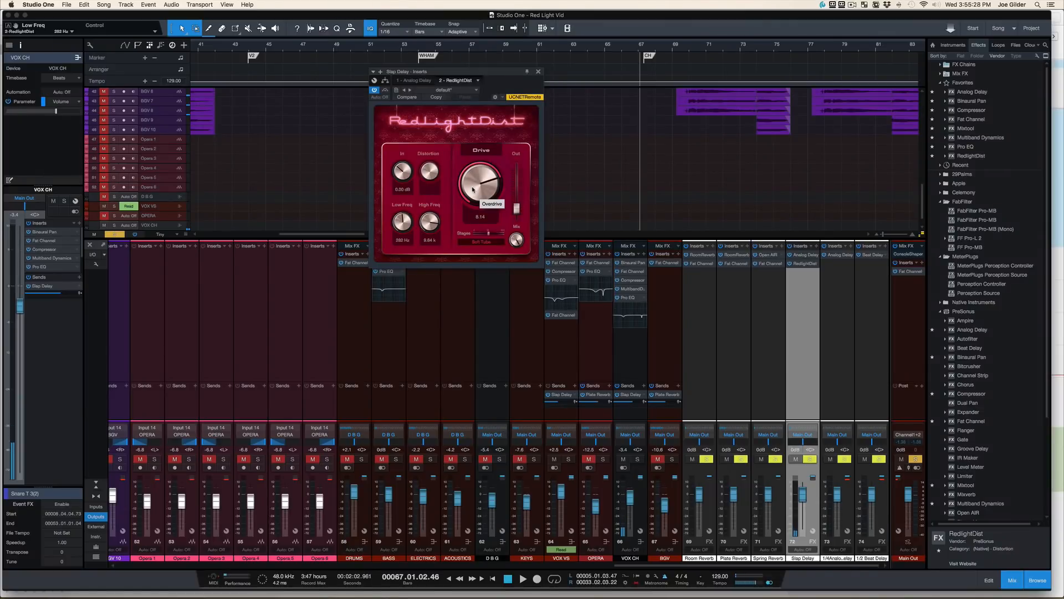
Solo VOX CH again and play the chorus vocal with the distorted slap delay.
key("s")
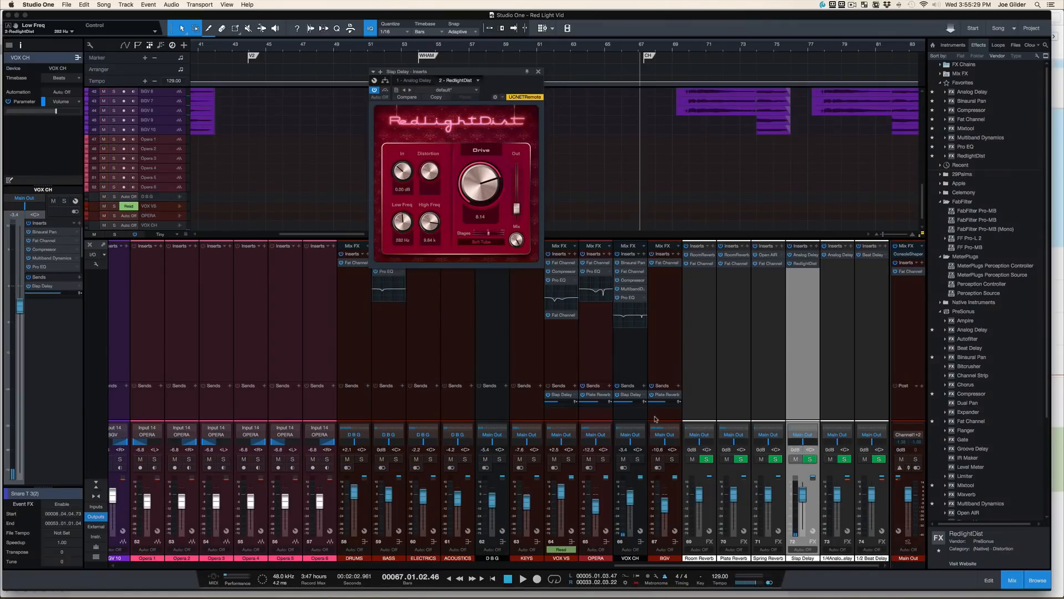
left_click(641, 468)
left_click(639, 460)
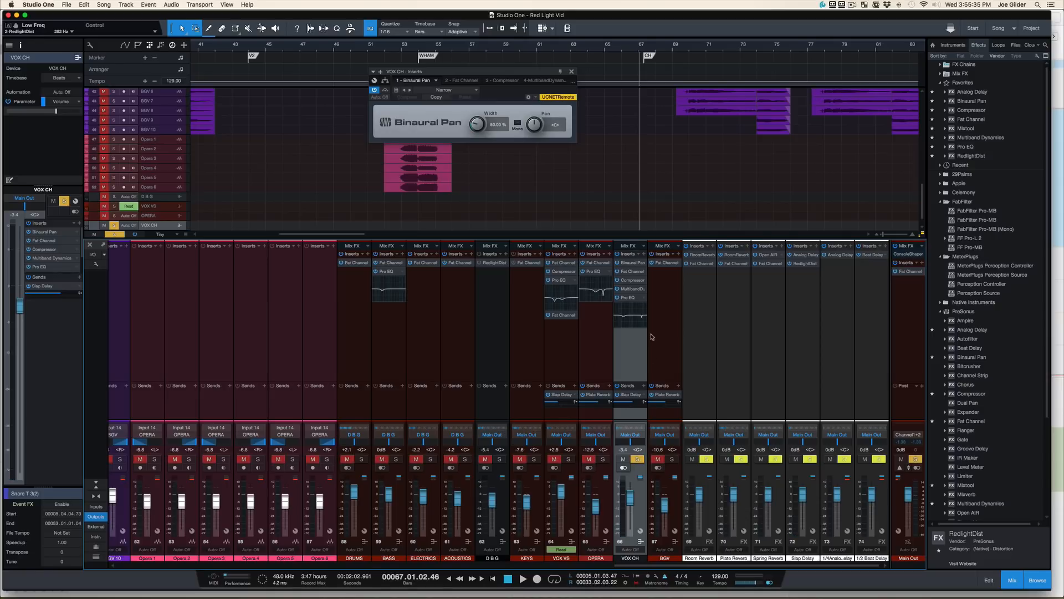
key("space")
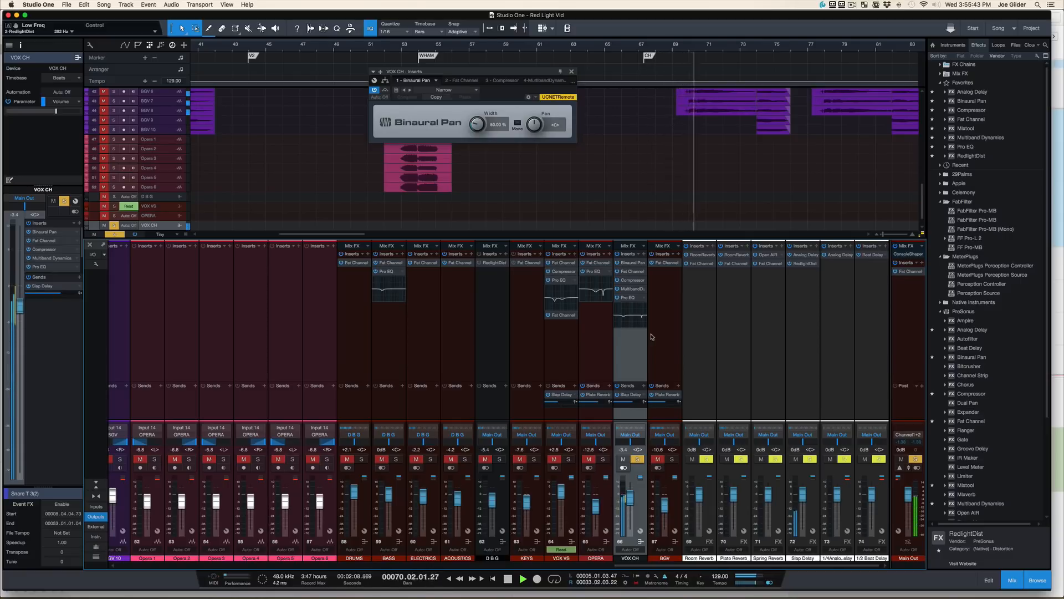
key("space")
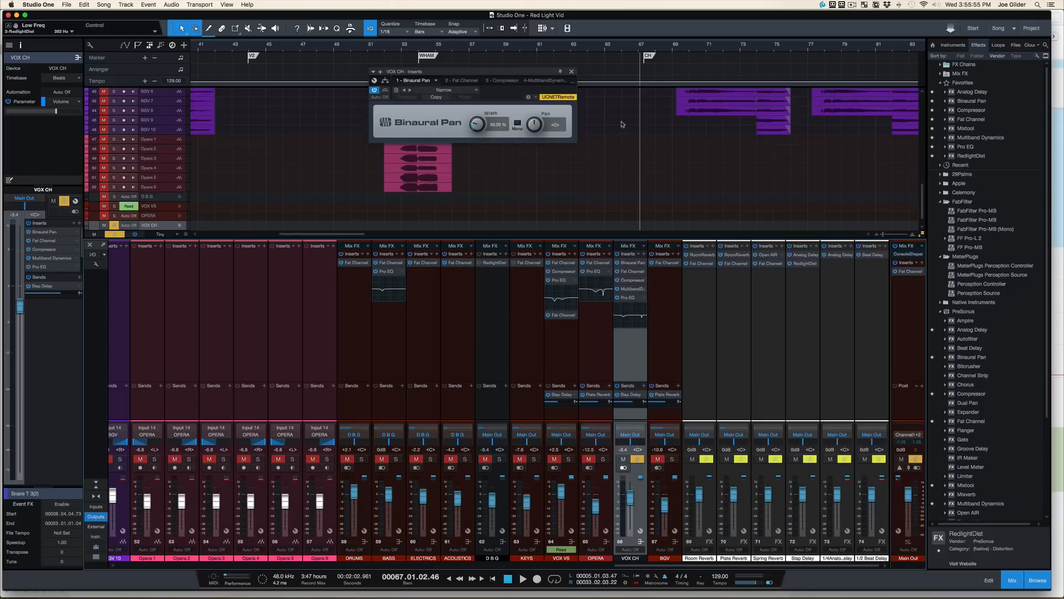
Mute the Slap Delay send on VOX CH and play the chorus vocal without the delay.
left_click(573, 72)
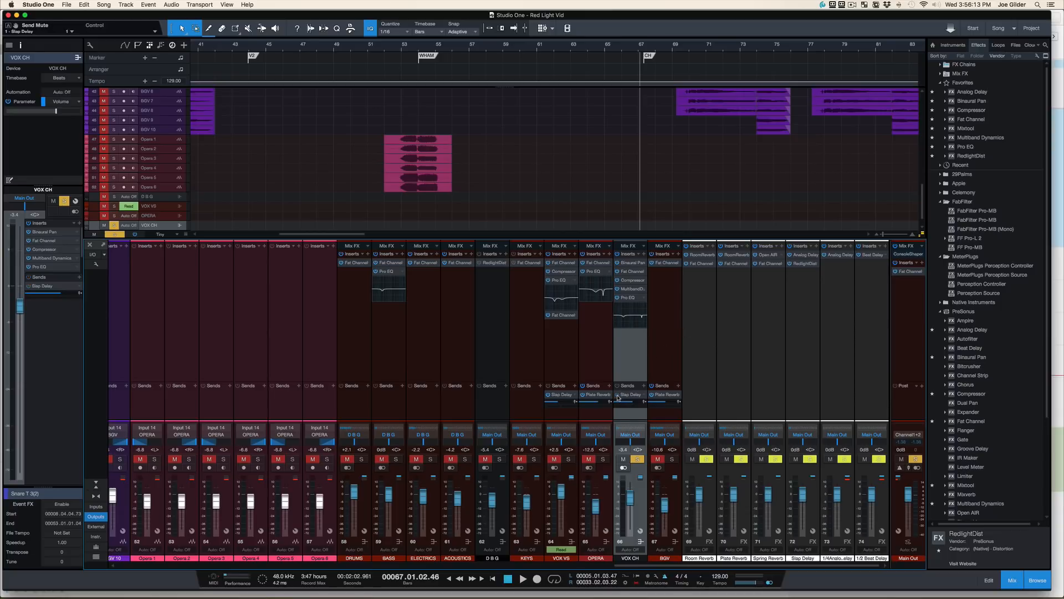
key("space")
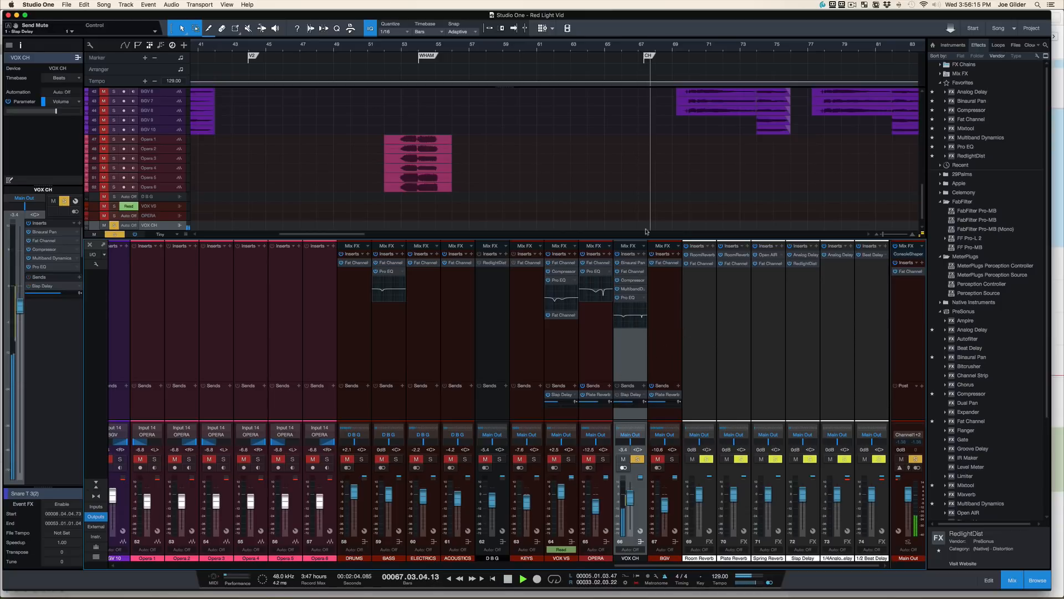
scroll(659, 189, "up", 5)
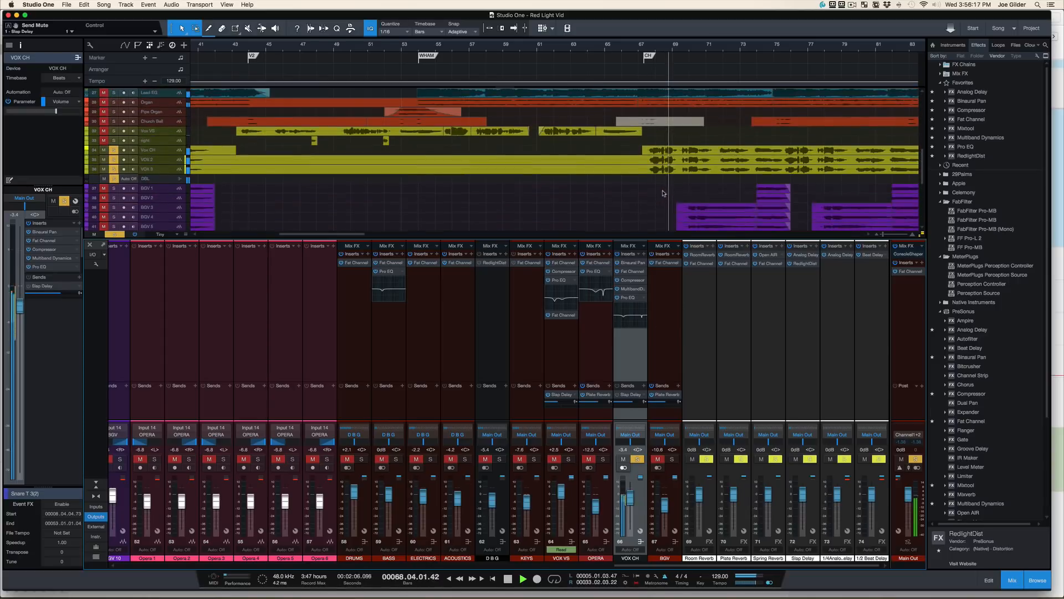
key("space")
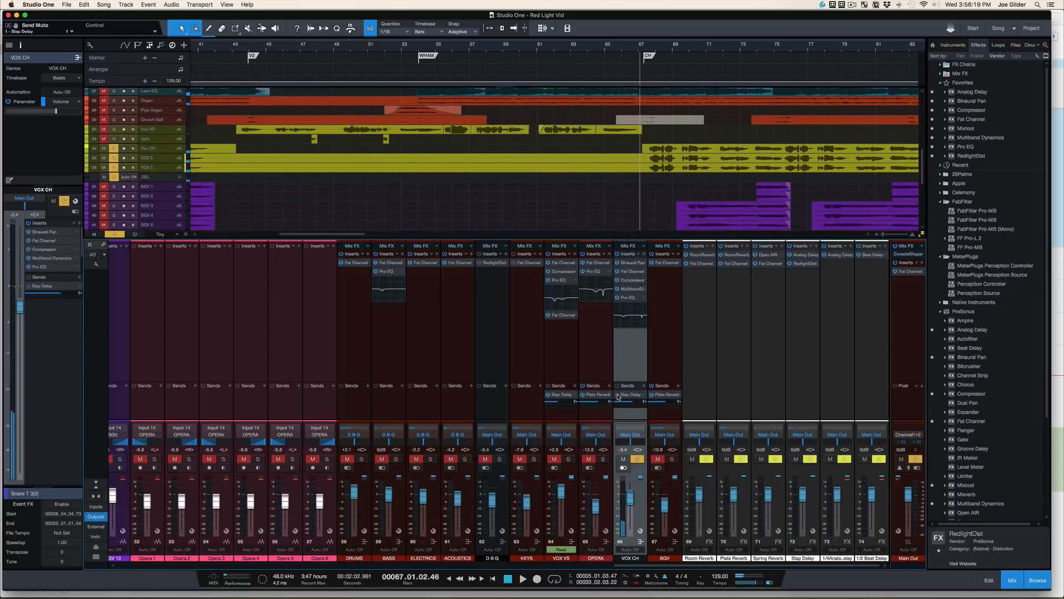
Turn the Slap Delay send on VOX CH back on and replay the soloed chorus vocal with the distorted delay.
left_click(810, 459)
left_click(810, 459)
key("space")
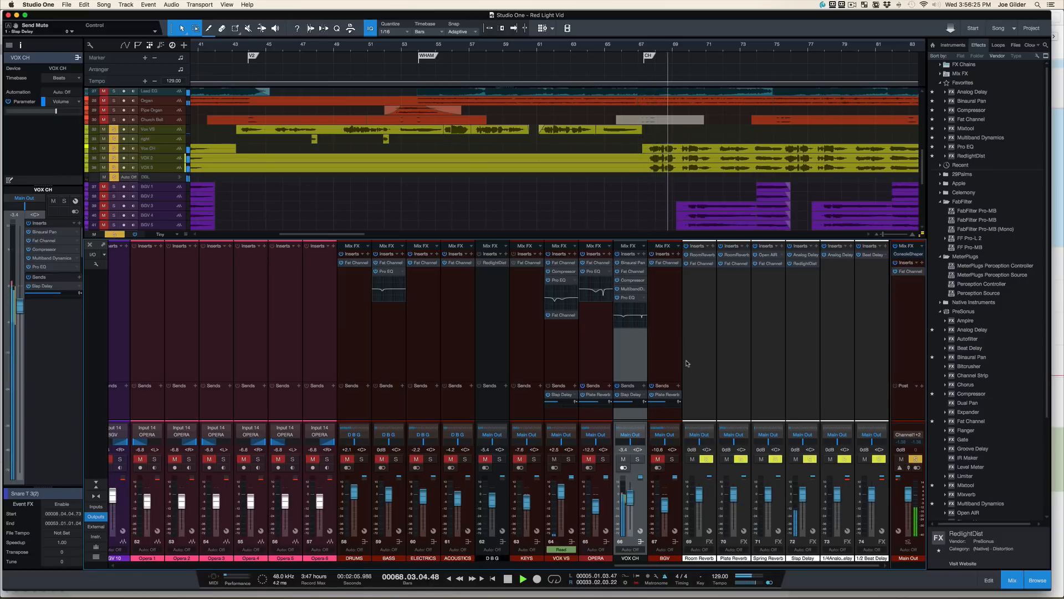
key("space")
left_click(638, 459)
key("space")
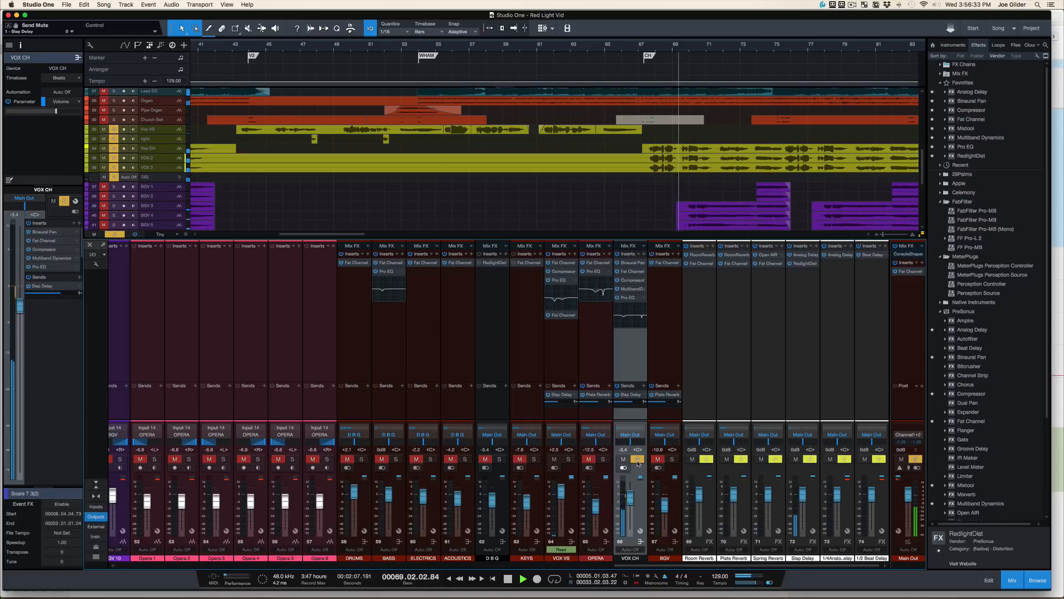
Compare the full chorus mix with VOX CH and BGV soloed together, and clear the solos.
left_click(638, 461)
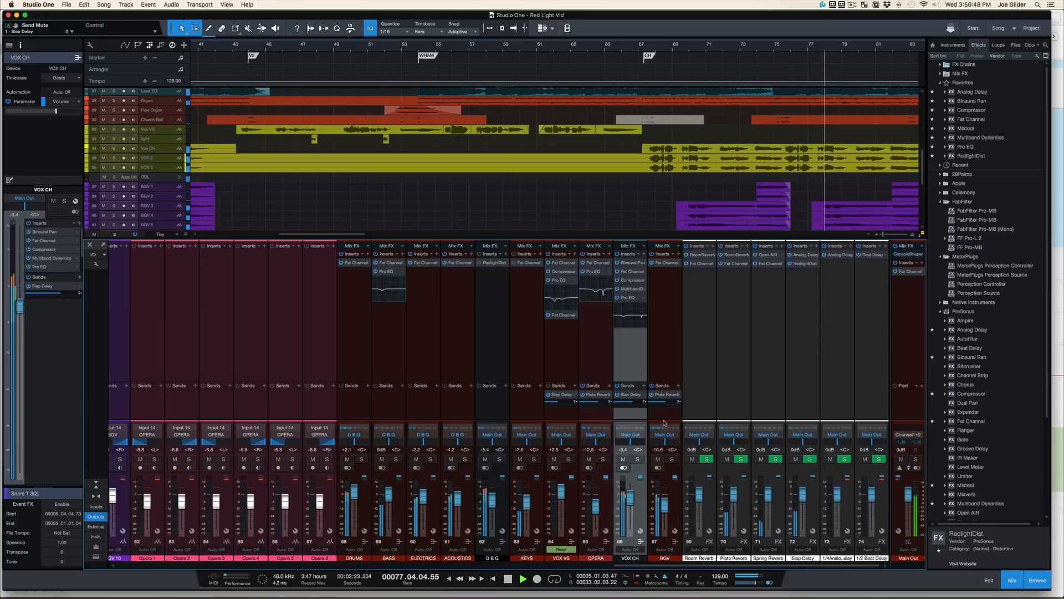
left_click(627, 415)
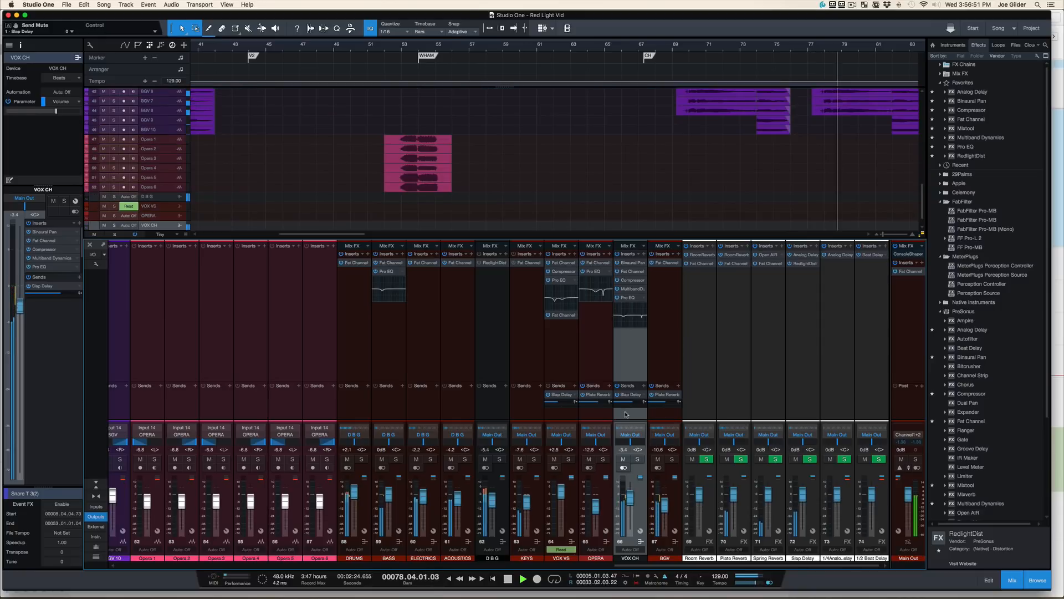
left_click(657, 414, "shift")
key("s")
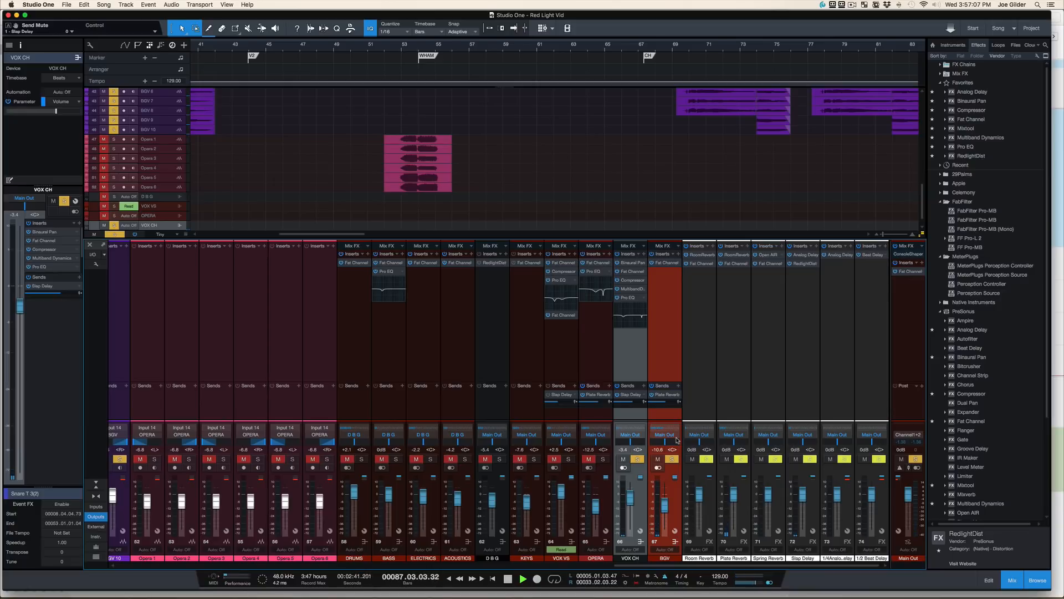
key("shift+s")
key("space")
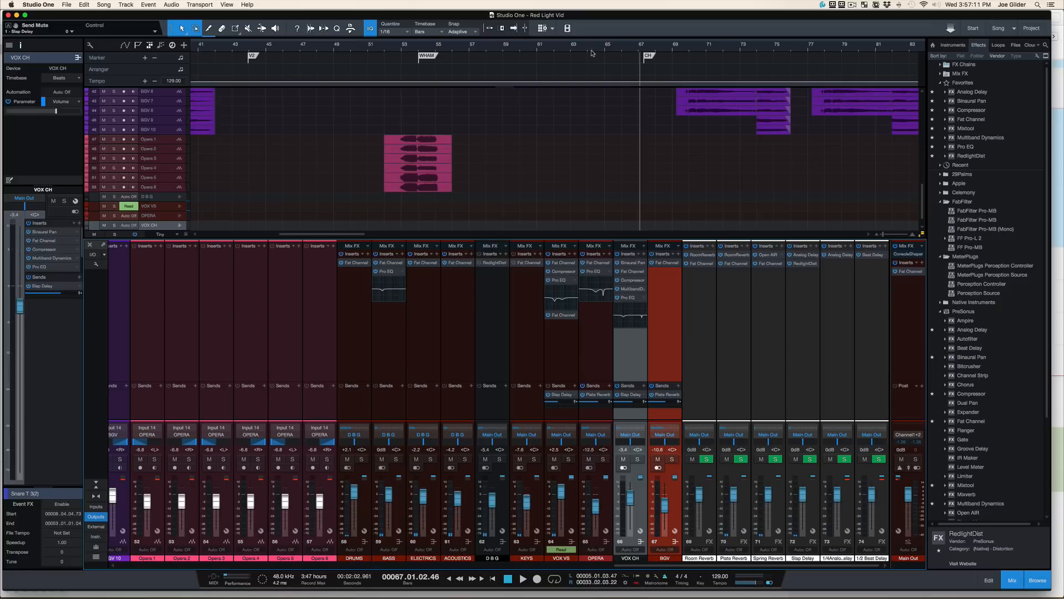
Bring the song's full timeline into view around the section markers.
key("w")
key("w")
key("w")
key("w")
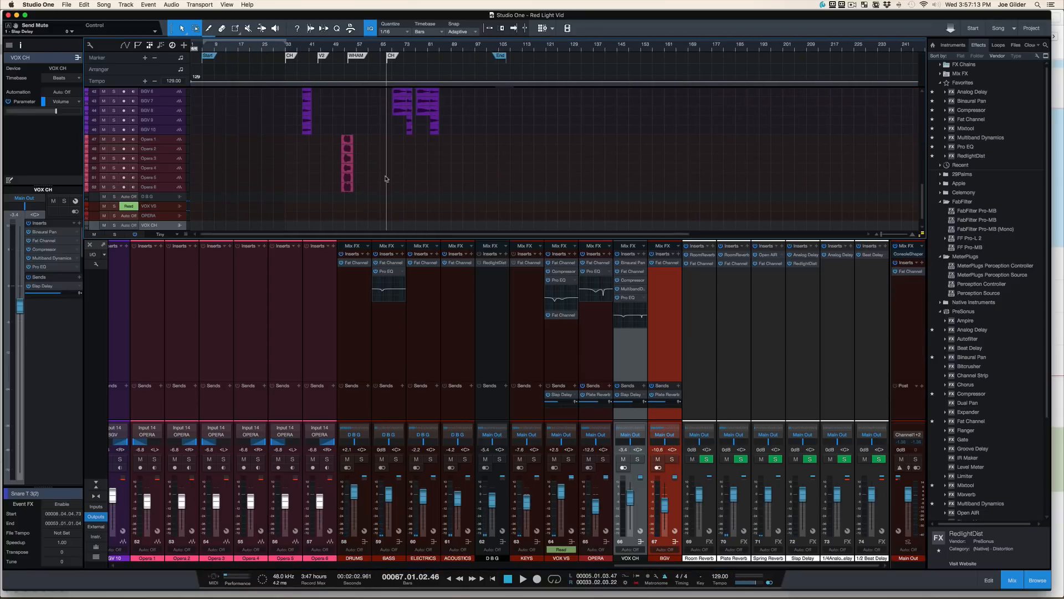